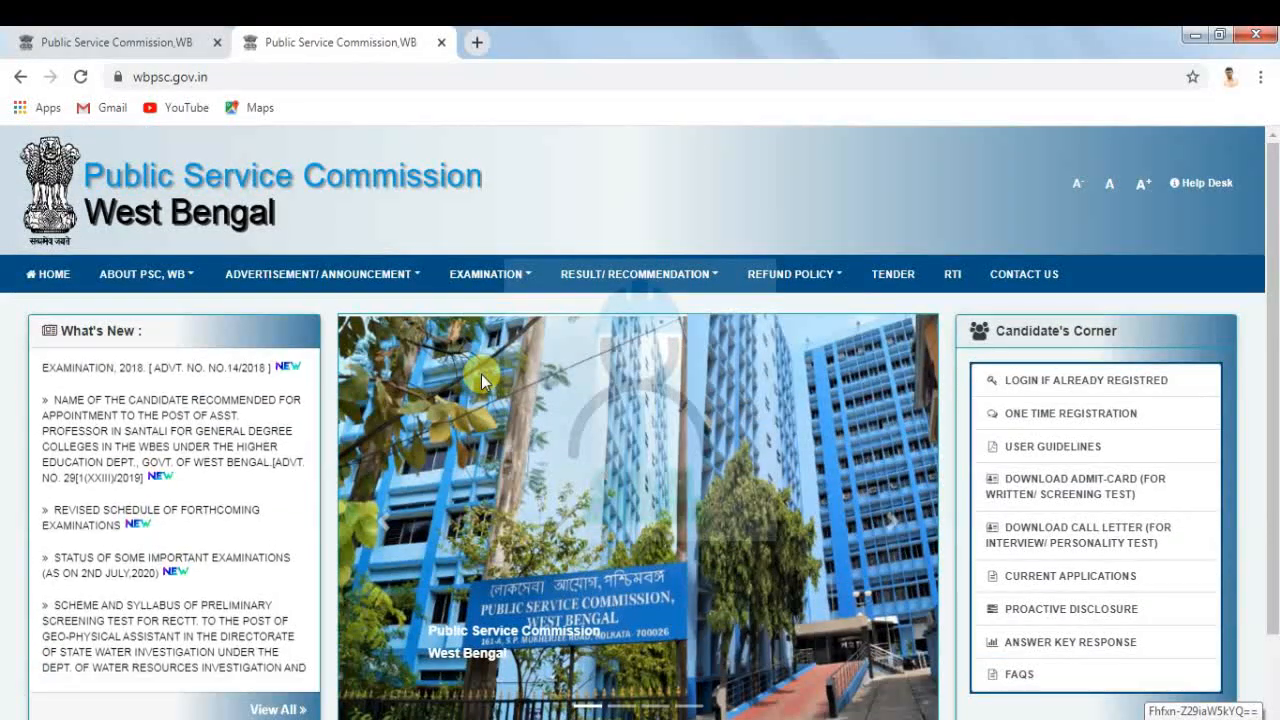
Step: Open the sign-in form for already registered candidates from the Candidate's Corner of the home page
scroll(481, 374, down, 2)
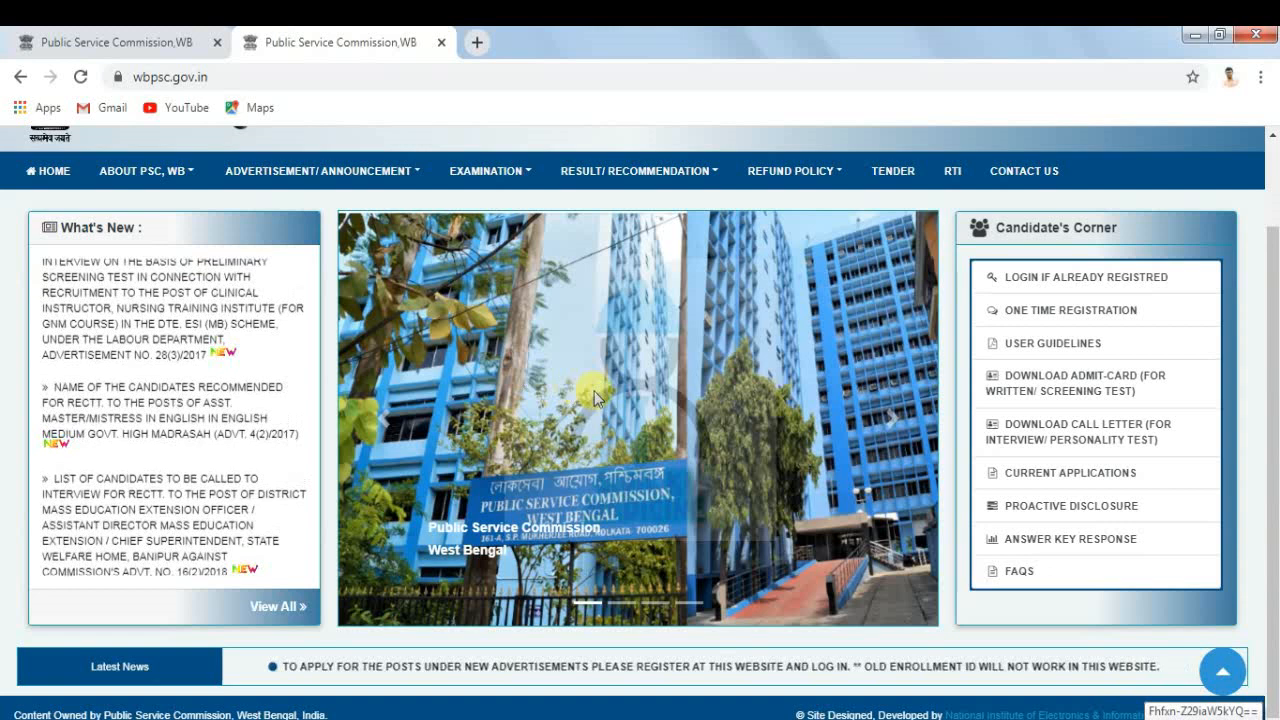
scroll(681, 378, up, 1)
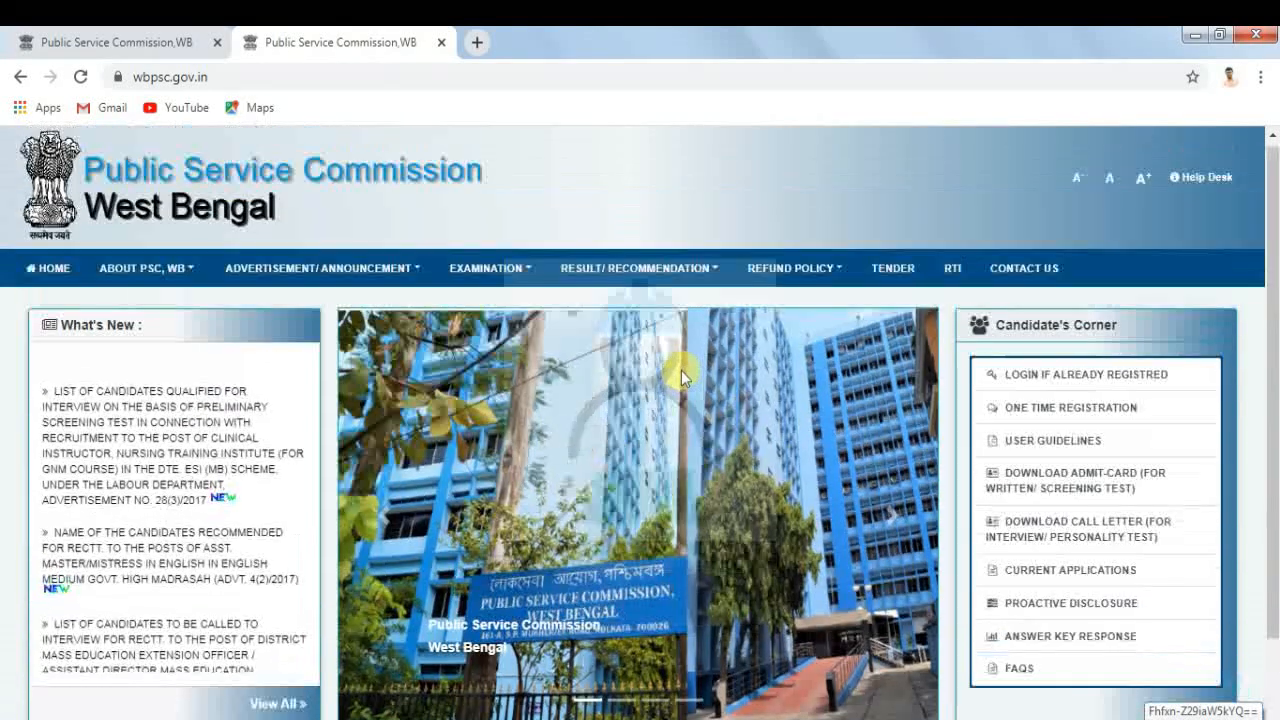
scroll(681, 378, down, 1)
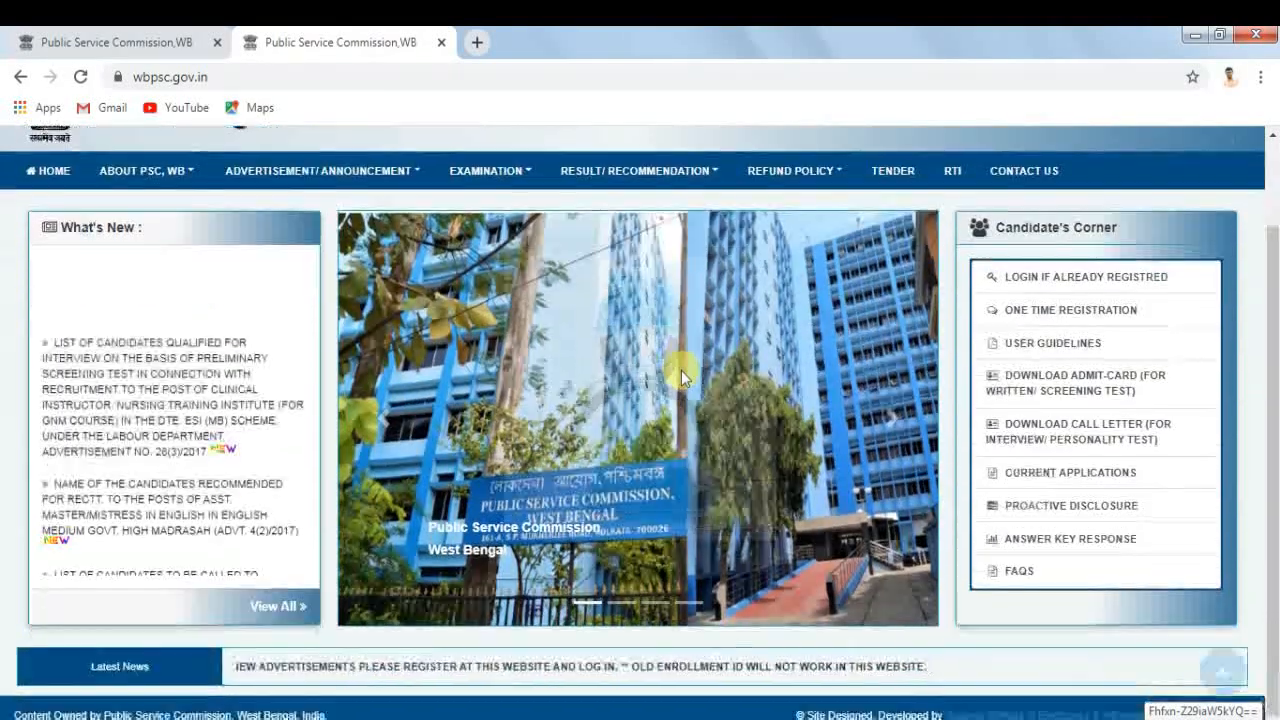
scroll(681, 378, up, 1)
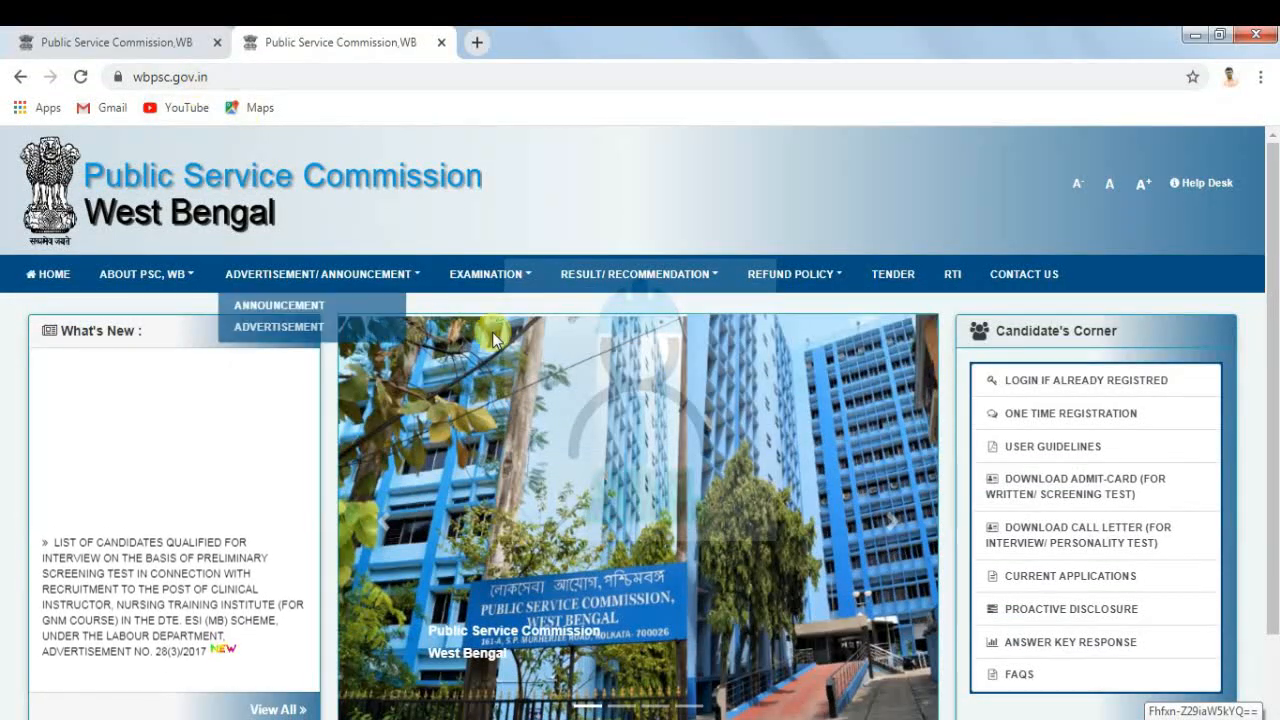
scroll(565, 379, down, 1)
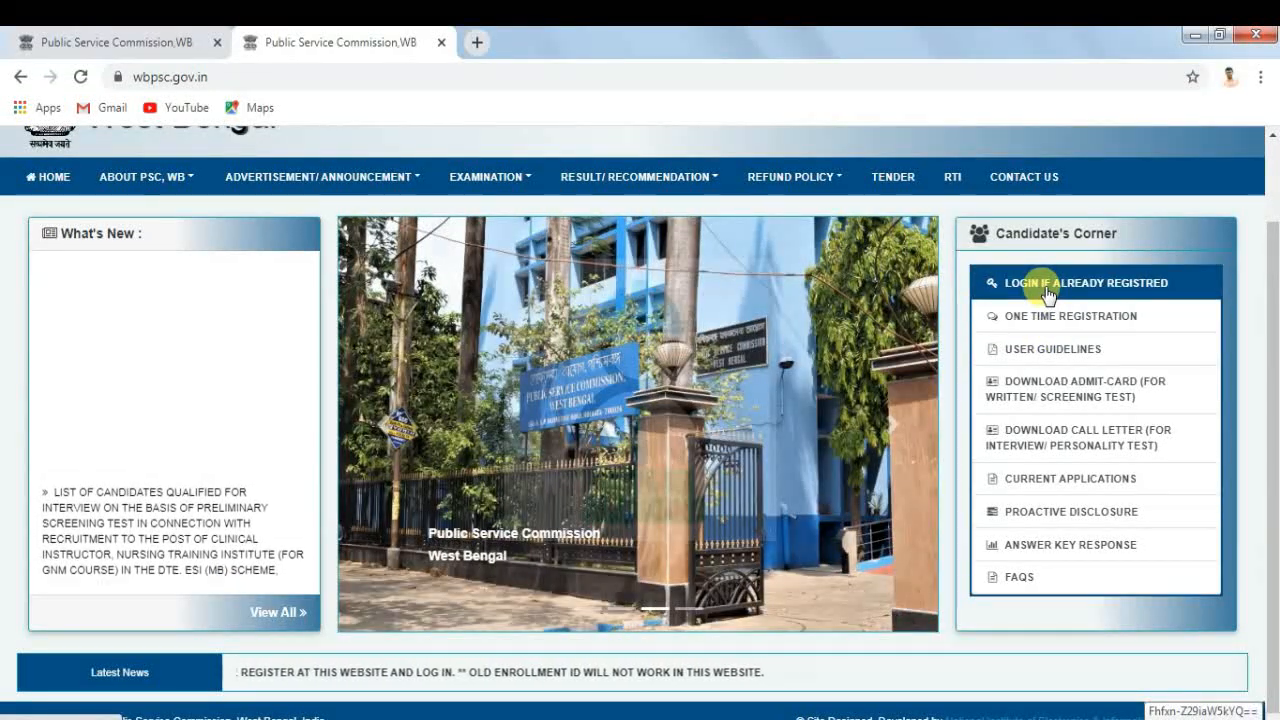
click(1046, 288)
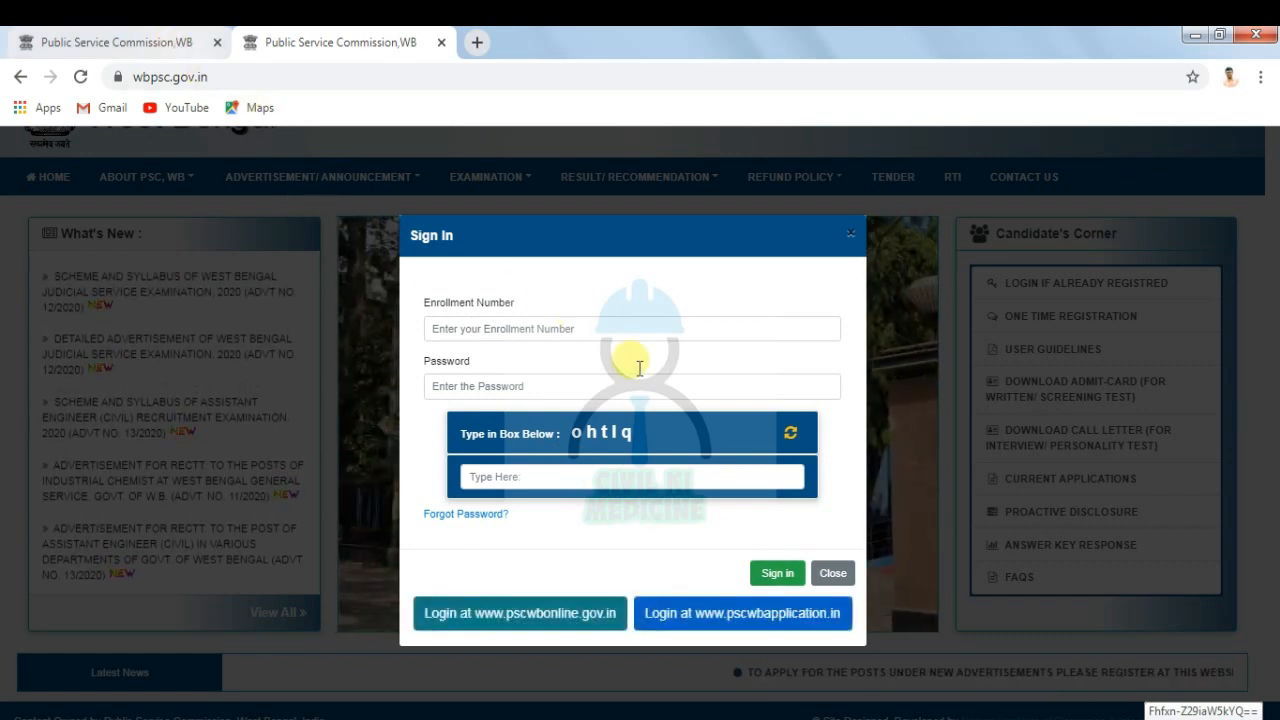
Step: In the signed-in applicant page, choose the Assistant Engineer (Civil) Recruitment Examination, 2020 advertisement and the Assistant Engineer (Civil) post, and proceed
click(160, 45)
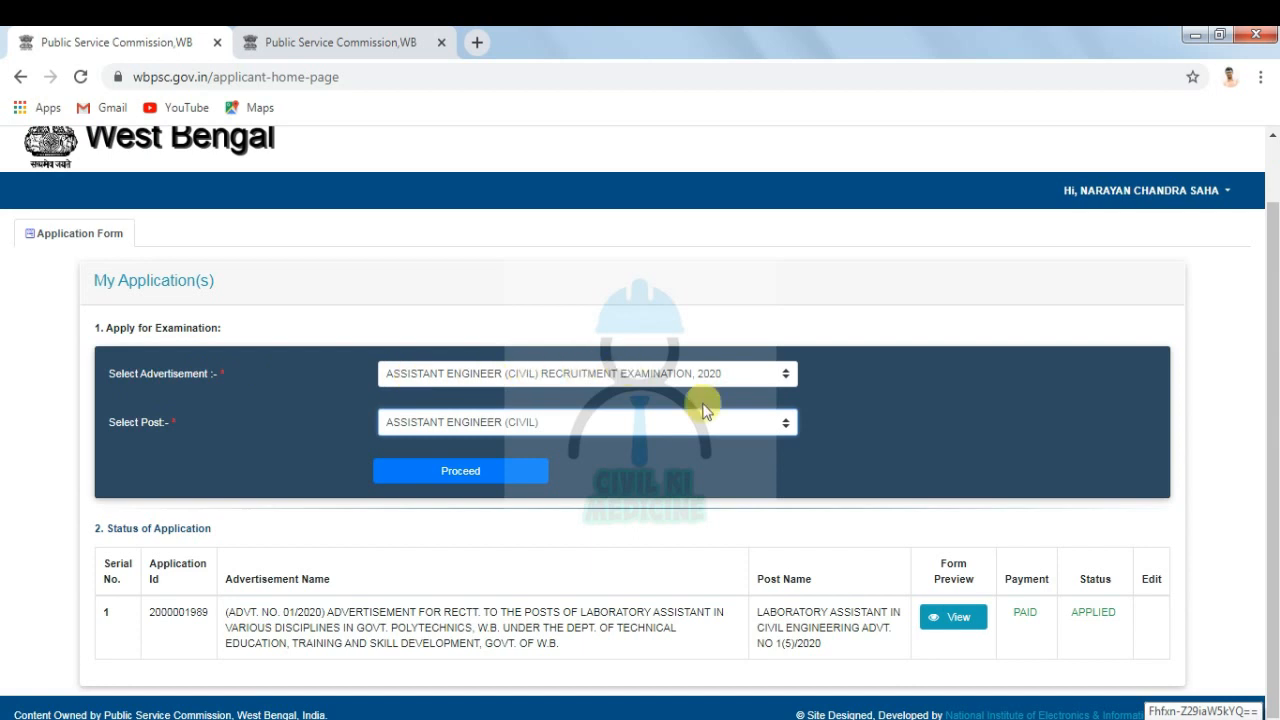
click(776, 373)
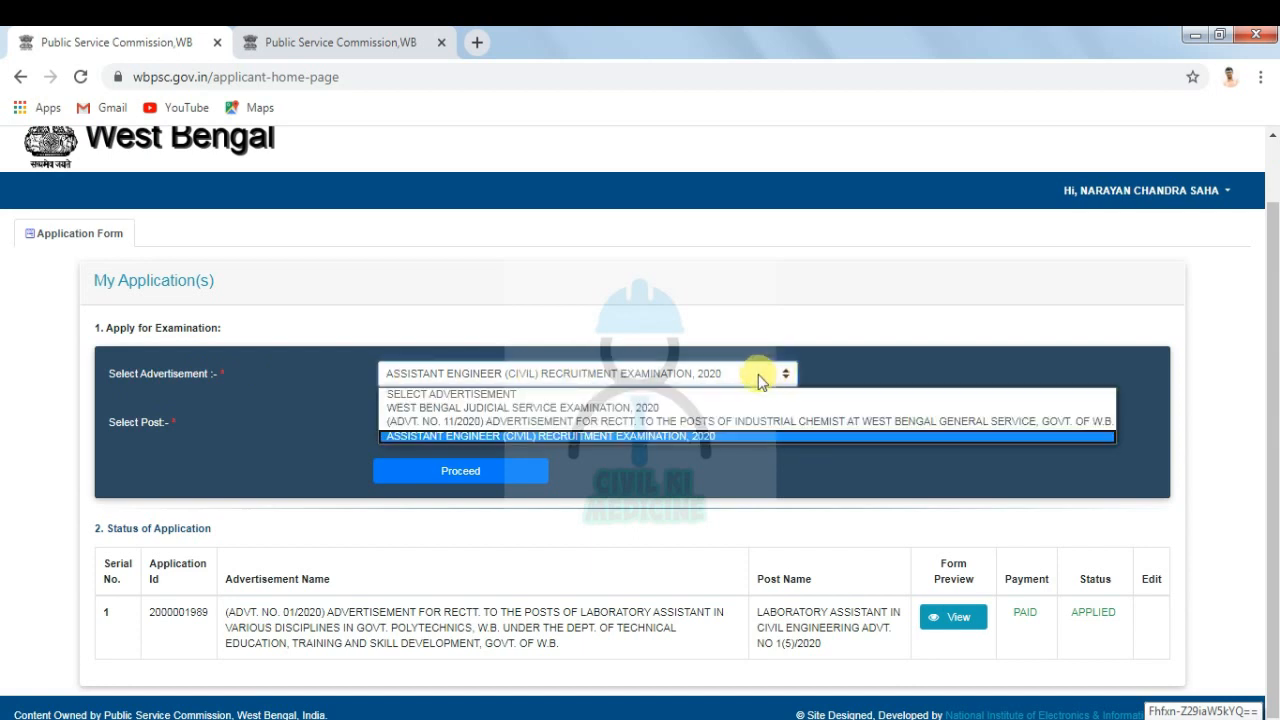
click(550, 437)
click(695, 426)
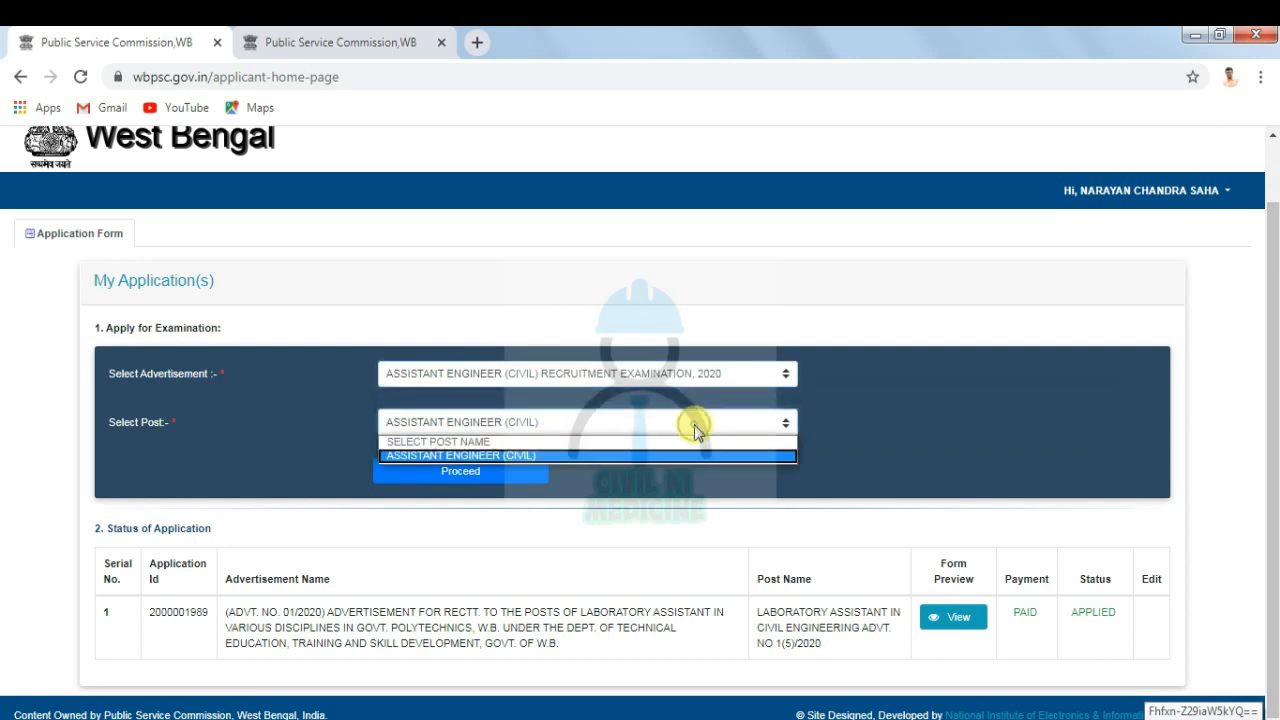
click(563, 455)
click(485, 484)
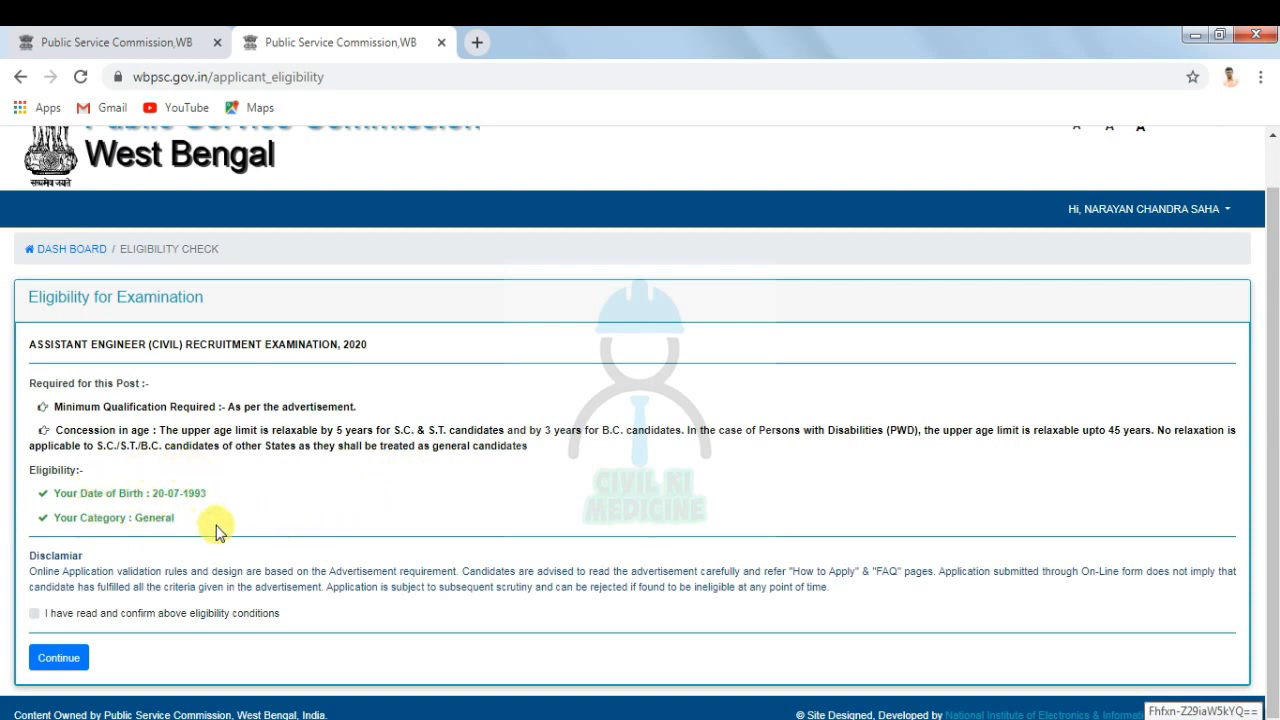
Step: Confirm having read the eligibility conditions and continue to the academic details
click(34, 614)
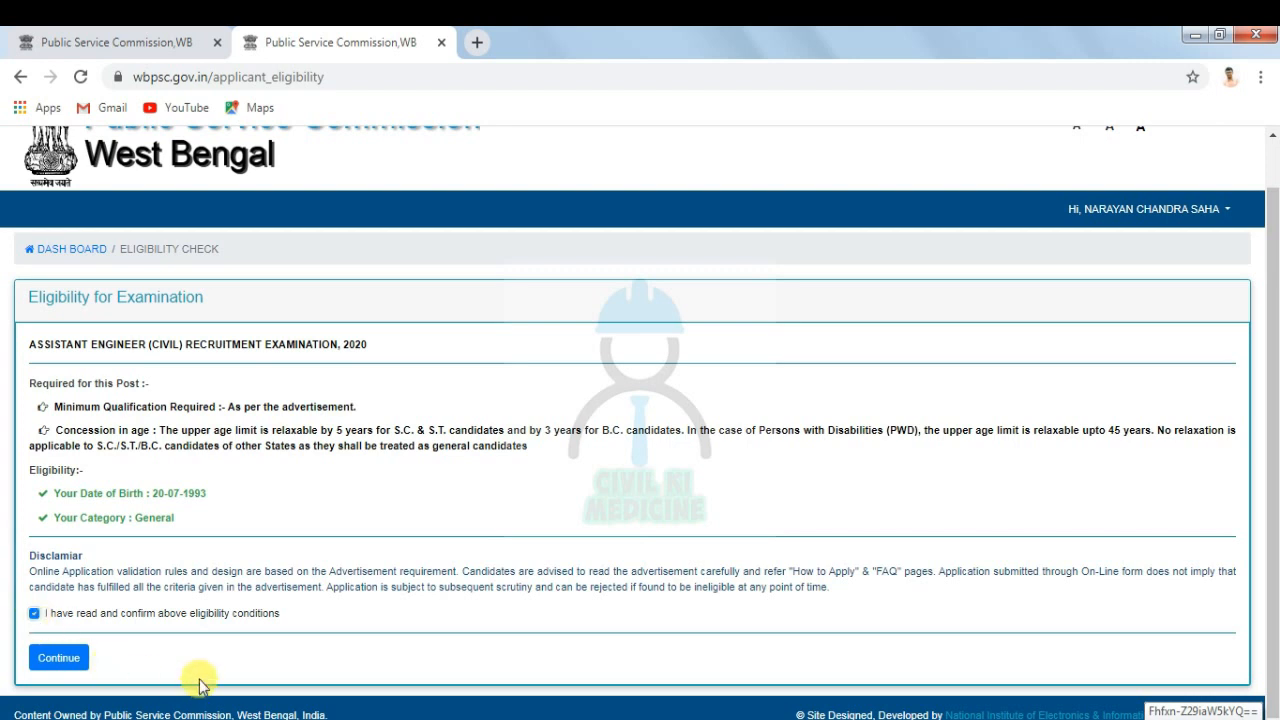
click(60, 658)
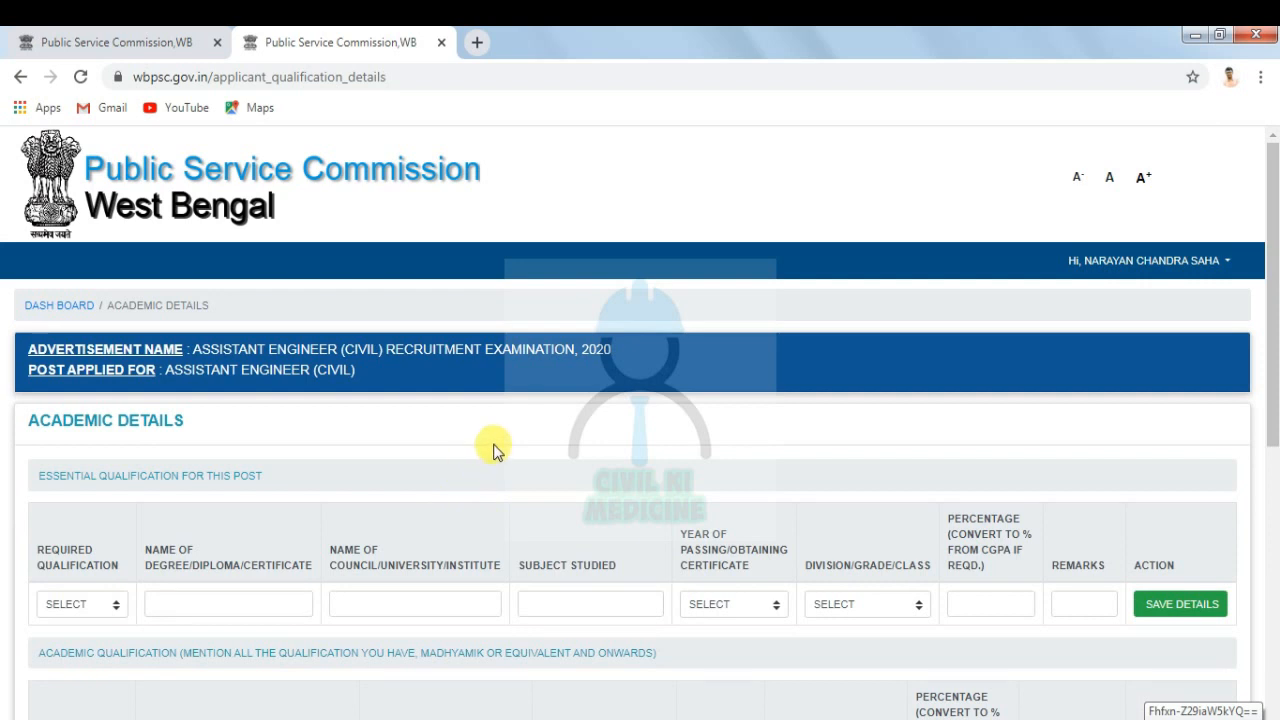
Step: Fill the essential qualification row with the civil engineering degree option, degree name B.TECH, university MAKAUT and subject CIVIL ENGINEERING
scroll(490, 451, down, 3)
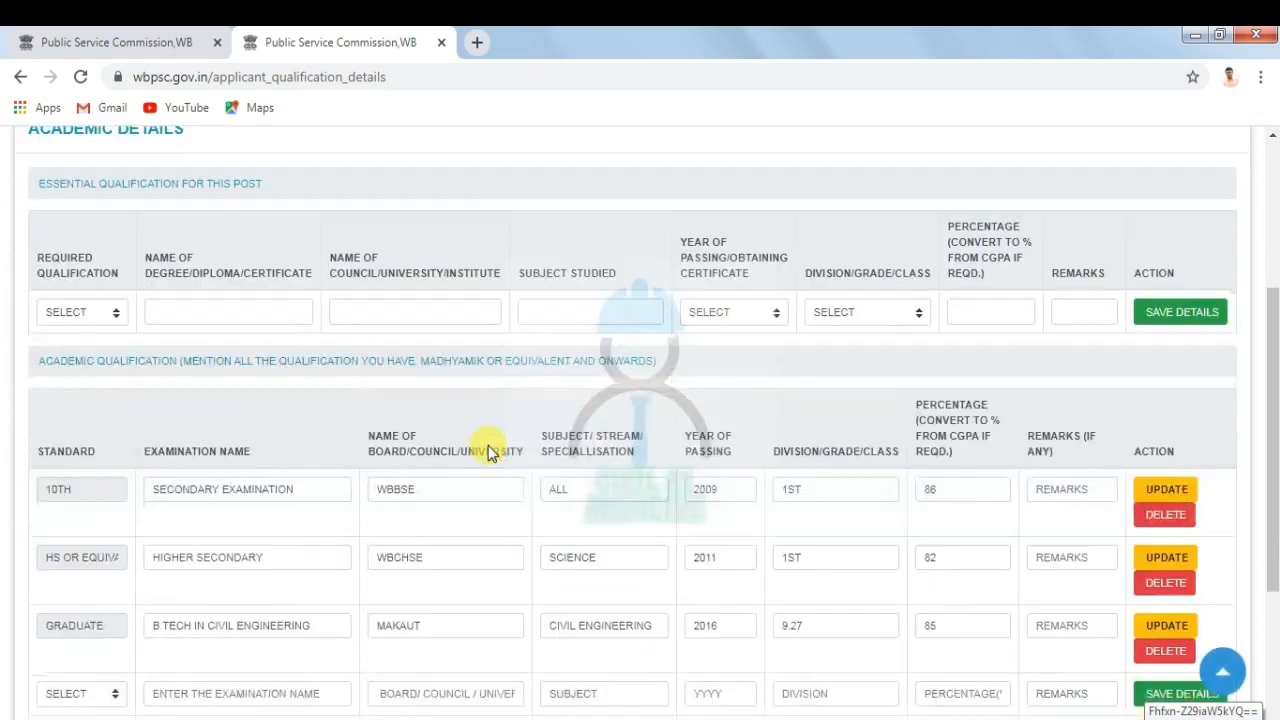
scroll(310, 390, up, 1)
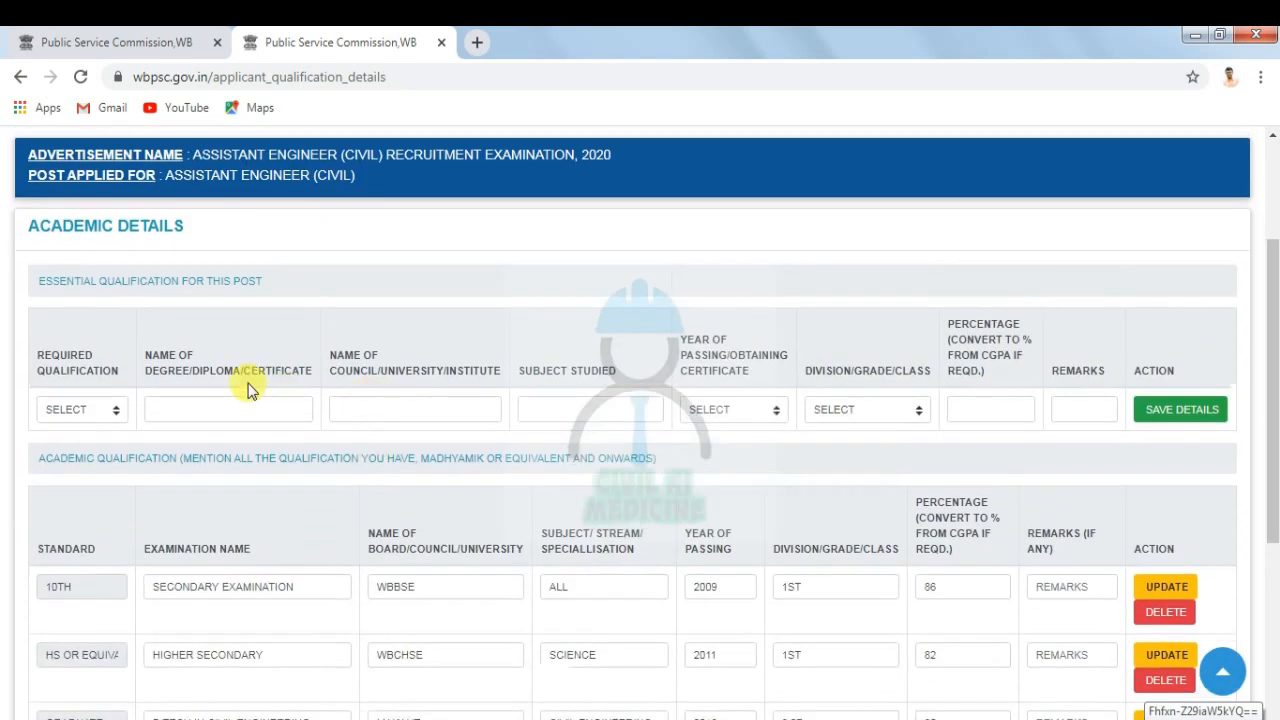
click(114, 413)
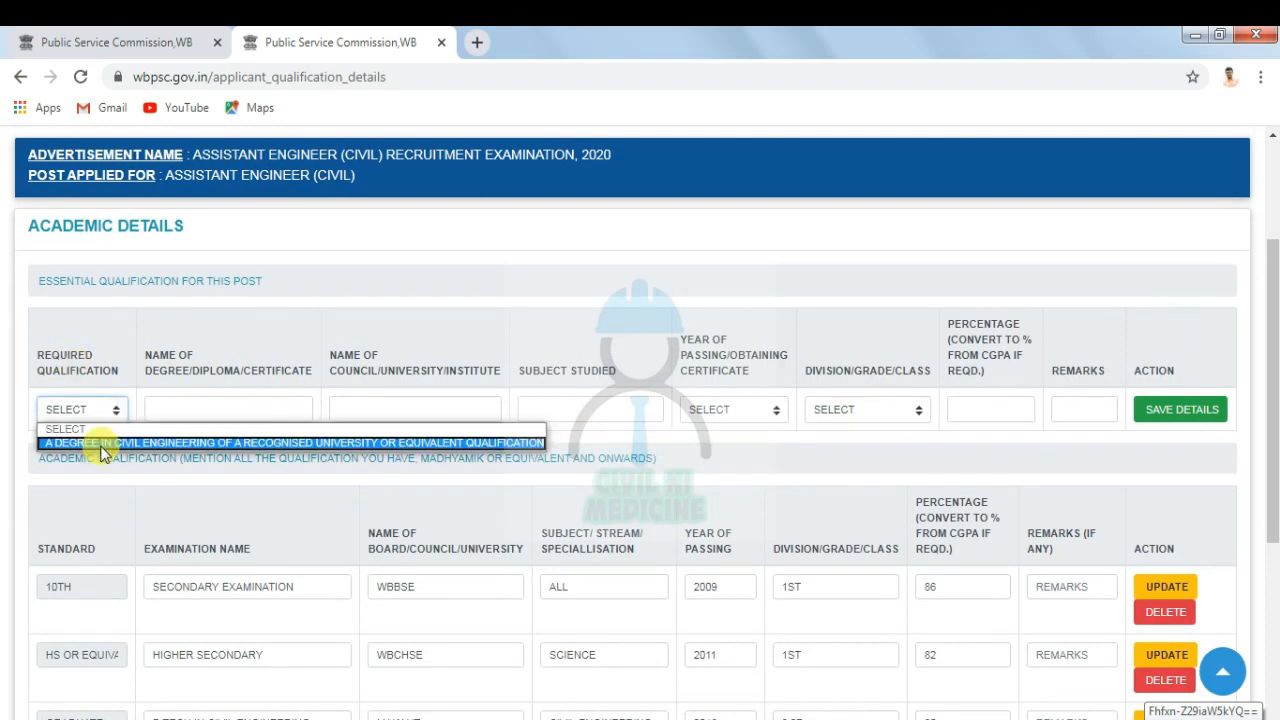
click(103, 443)
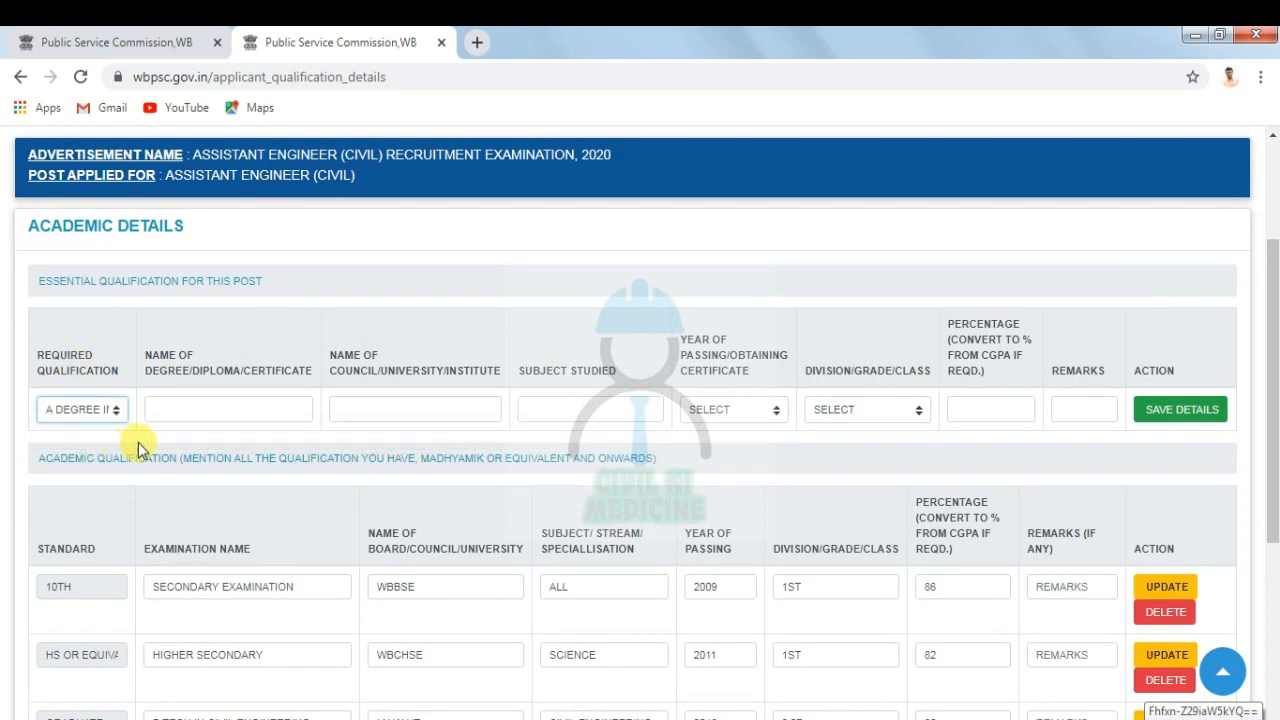
click(200, 410)
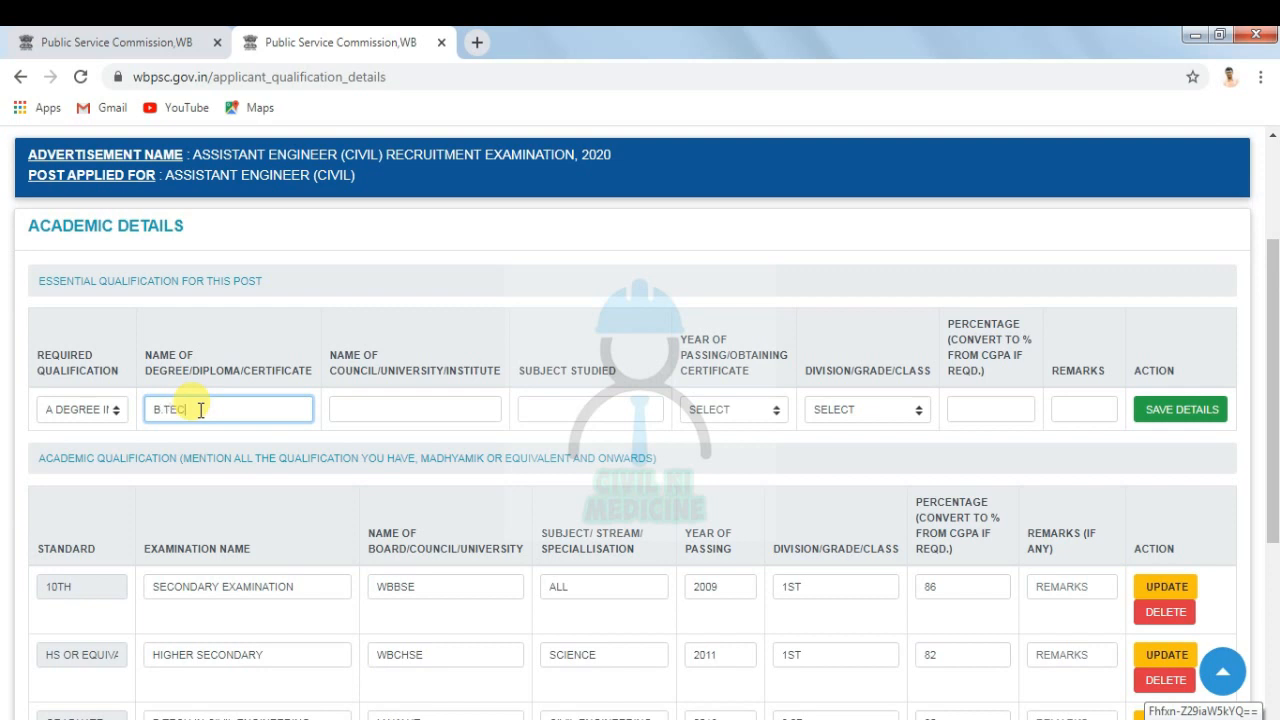
click(393, 402)
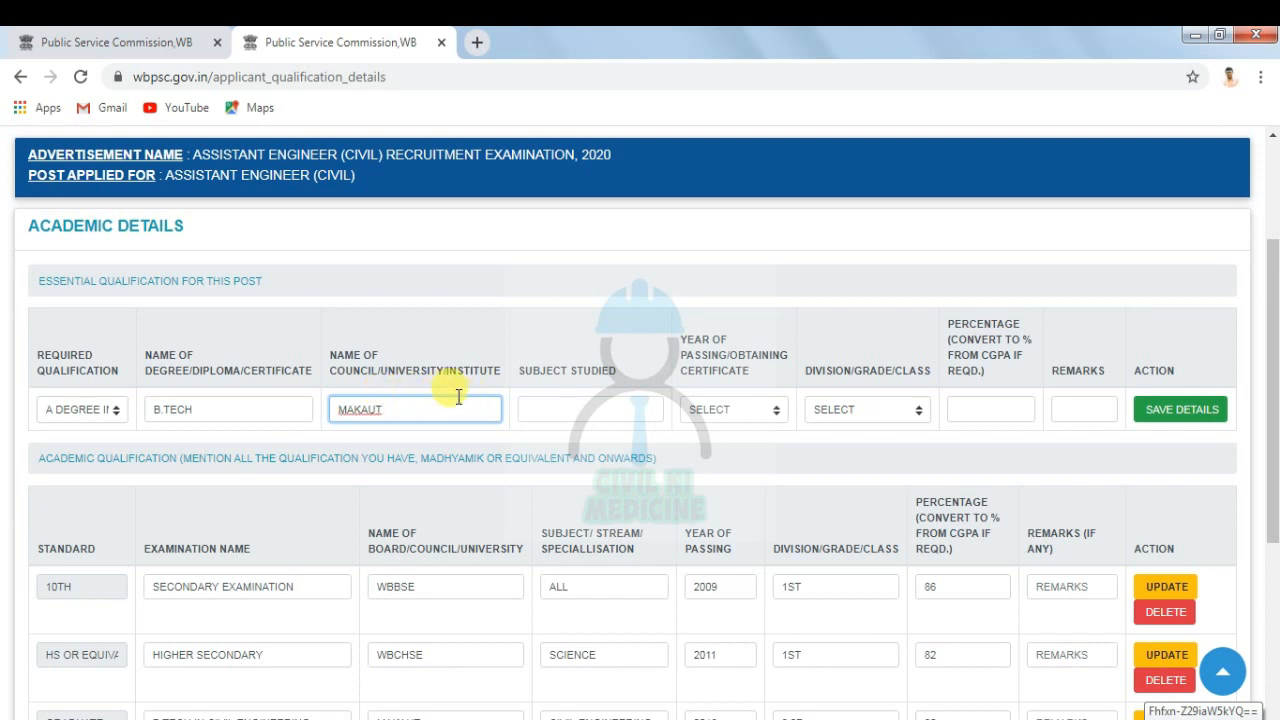
click(536, 404)
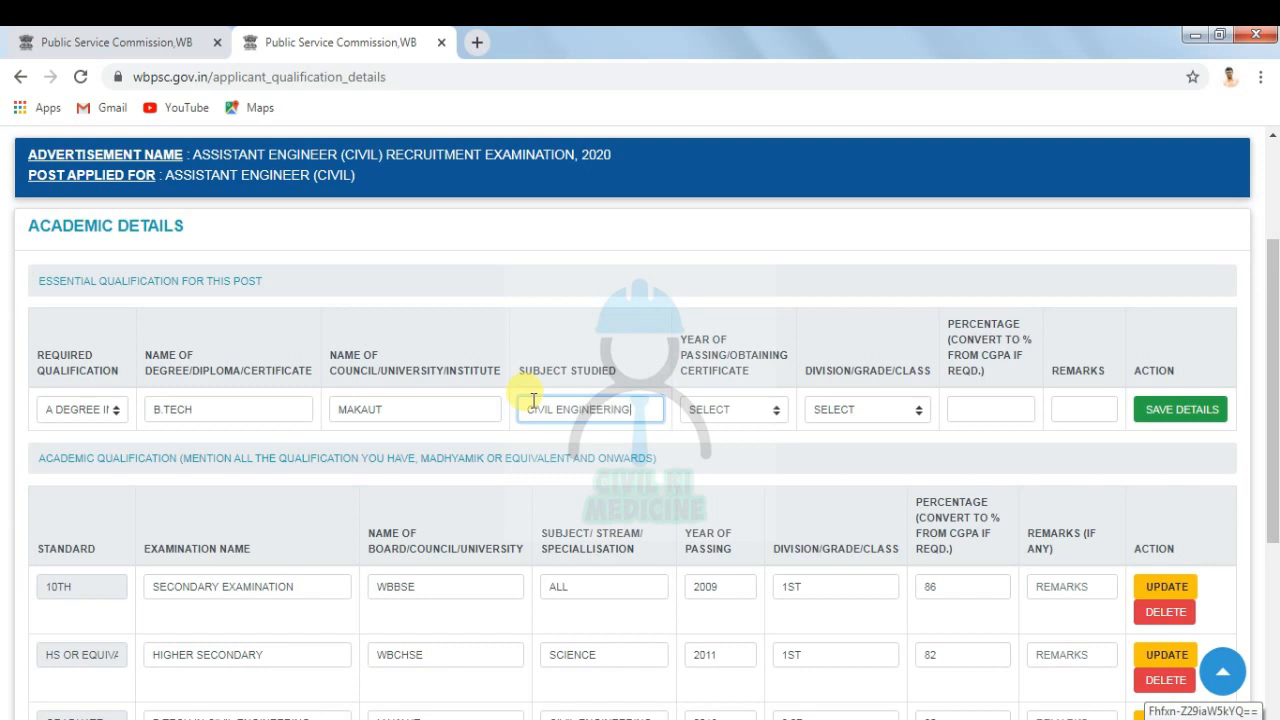
text(CIVIL ENGINEERING)
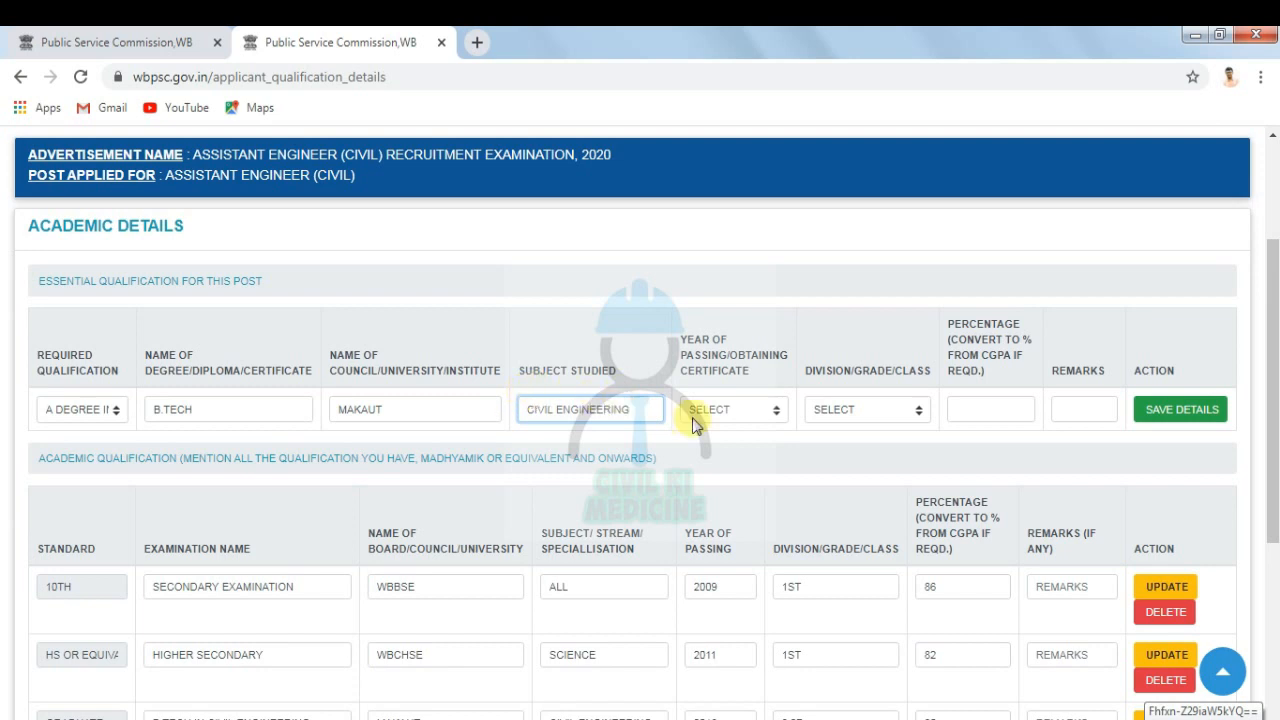
Step: Set the essential qualification's year of passing to 2016 and its division to 1ST
click(770, 410)
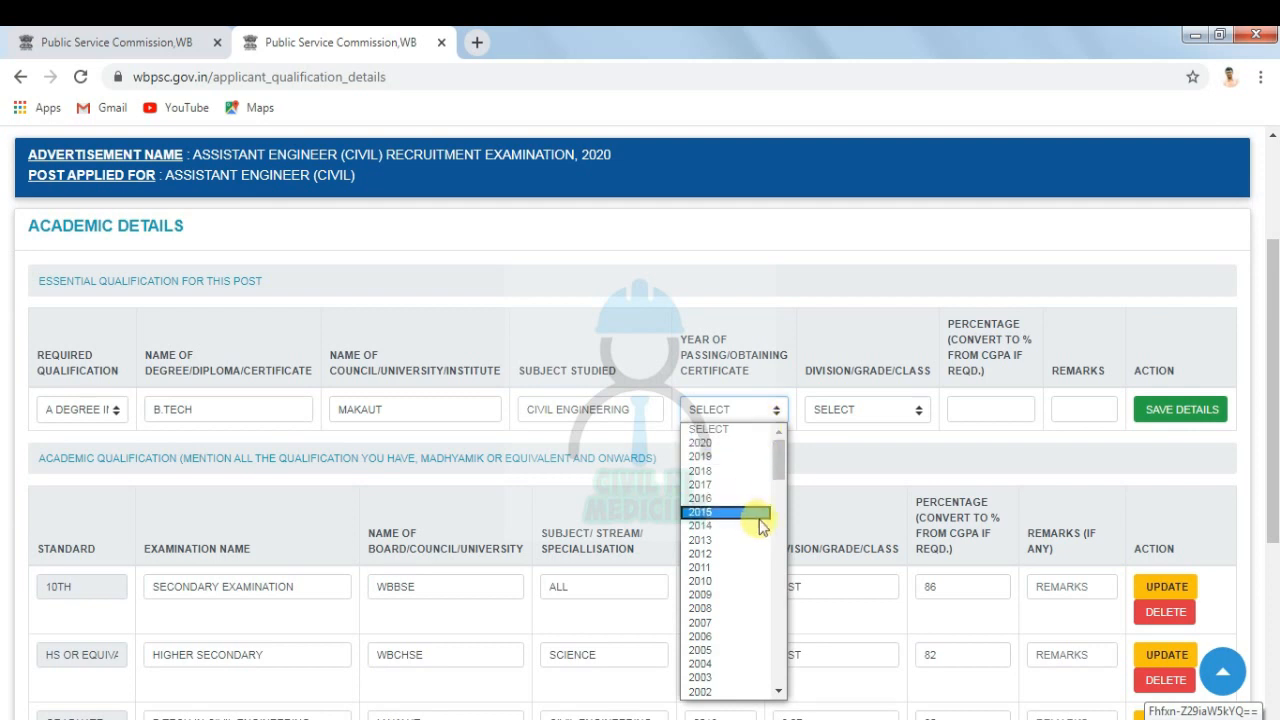
click(724, 497)
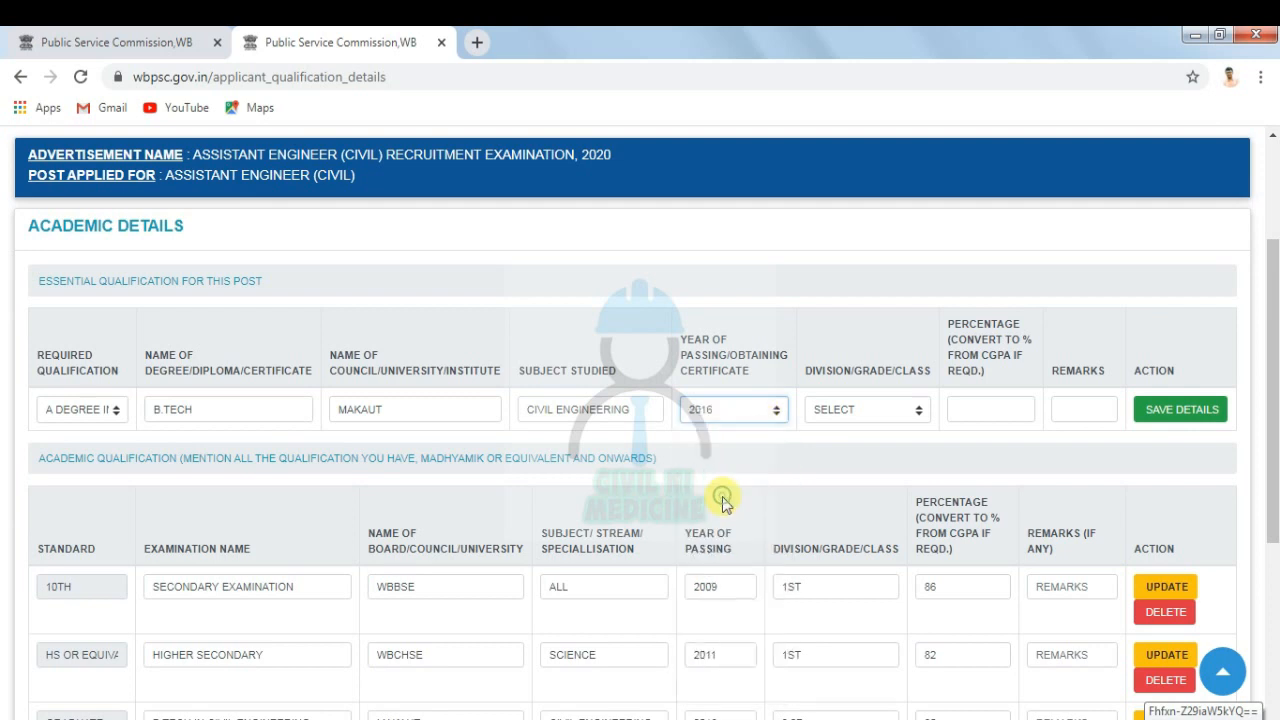
click(777, 418)
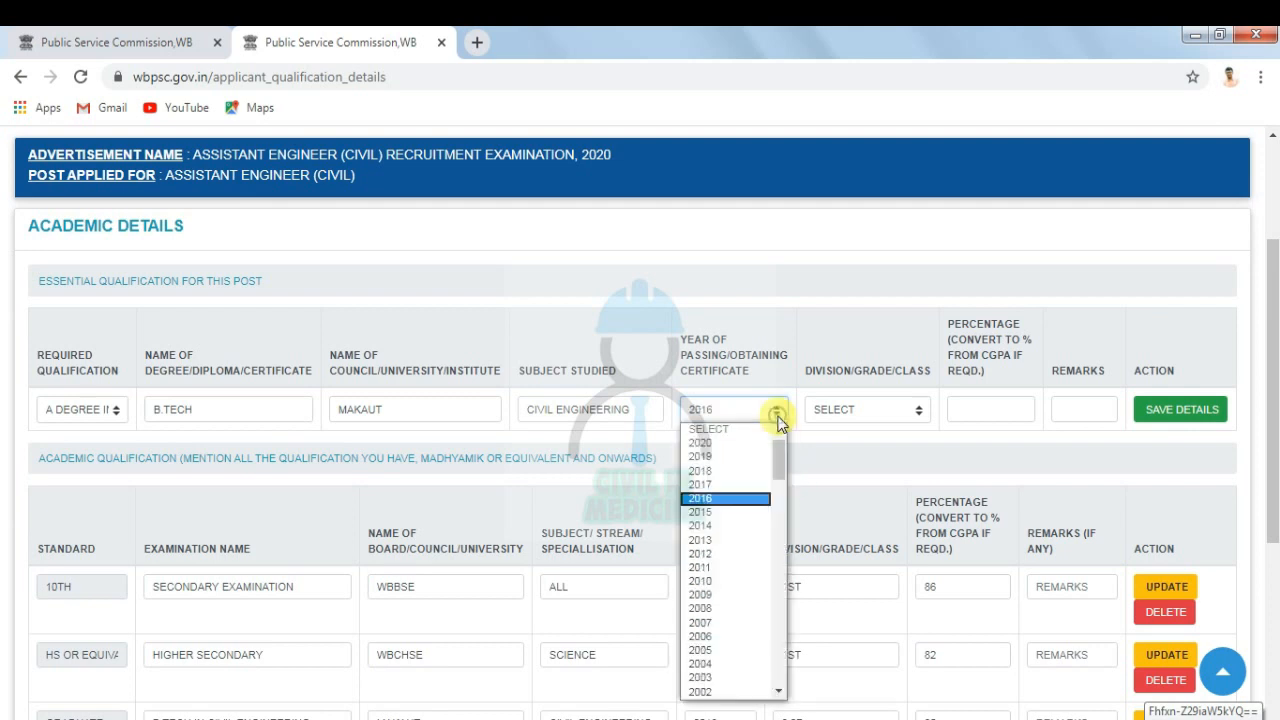
click(712, 497)
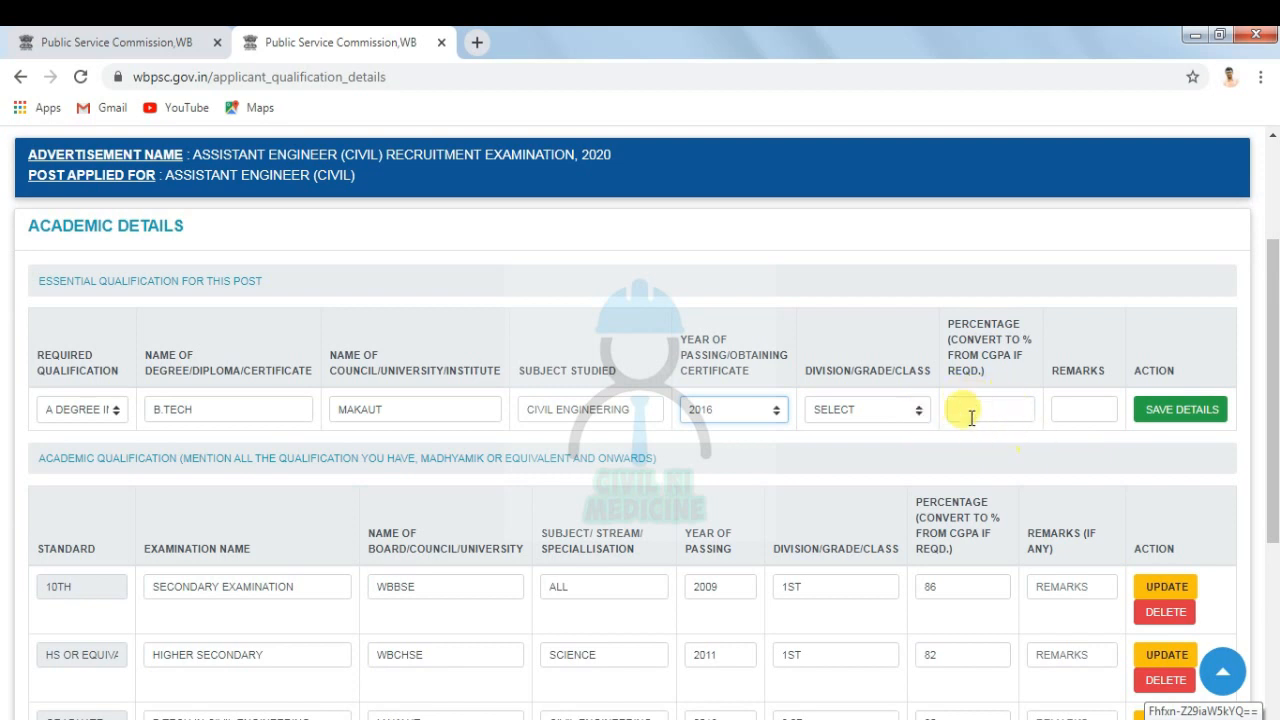
click(923, 412)
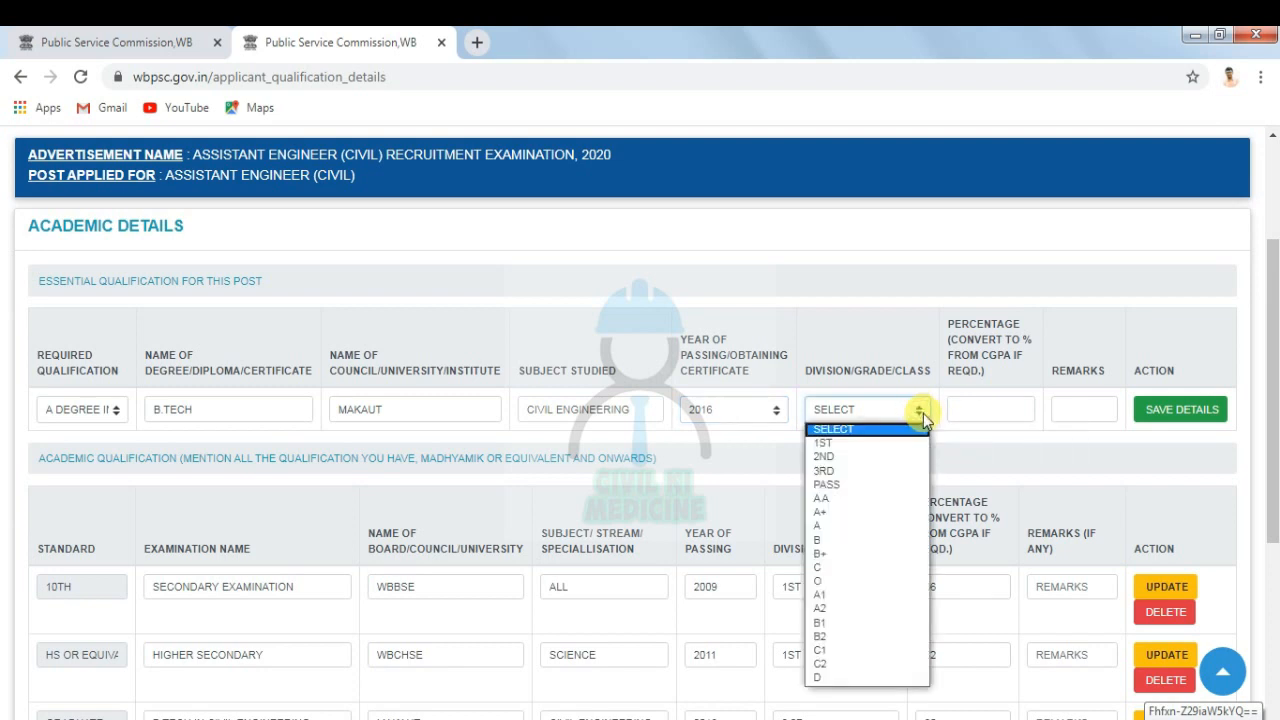
click(845, 446)
Step: Enter a percentage of 85.2 for the essential qualification, leave the remarks blank and save the row
click(990, 412)
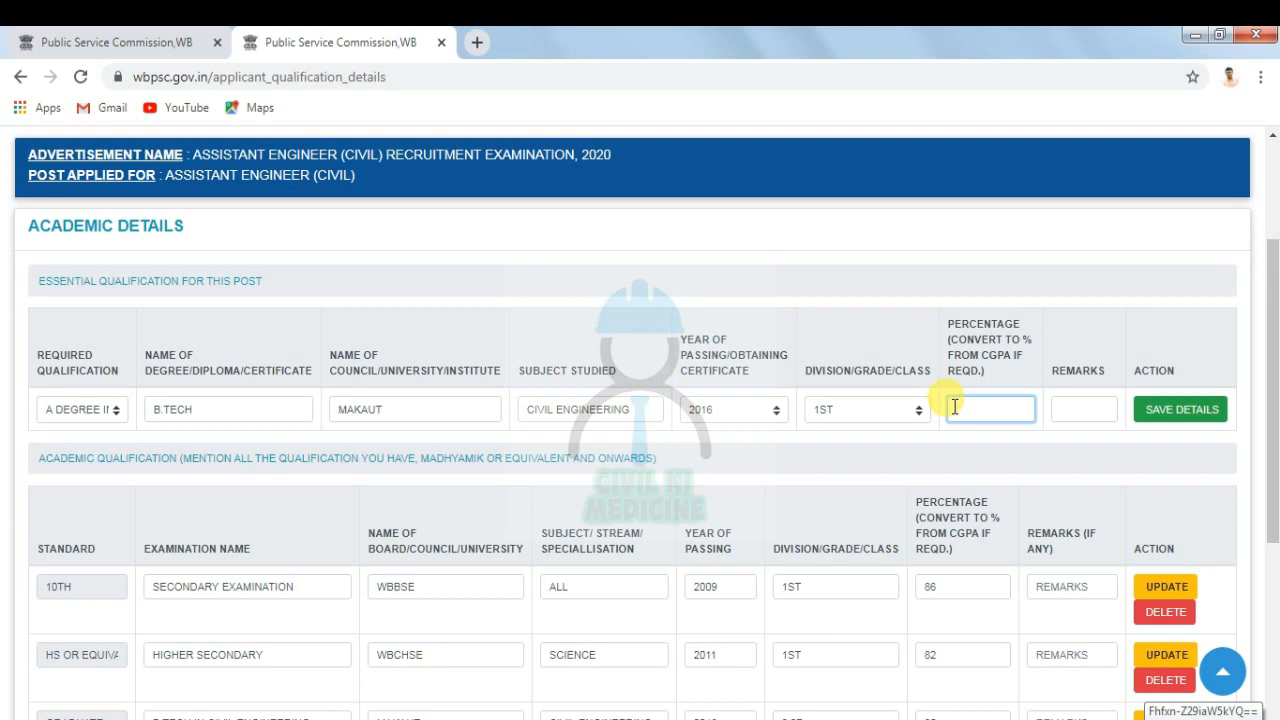
text(85.2)
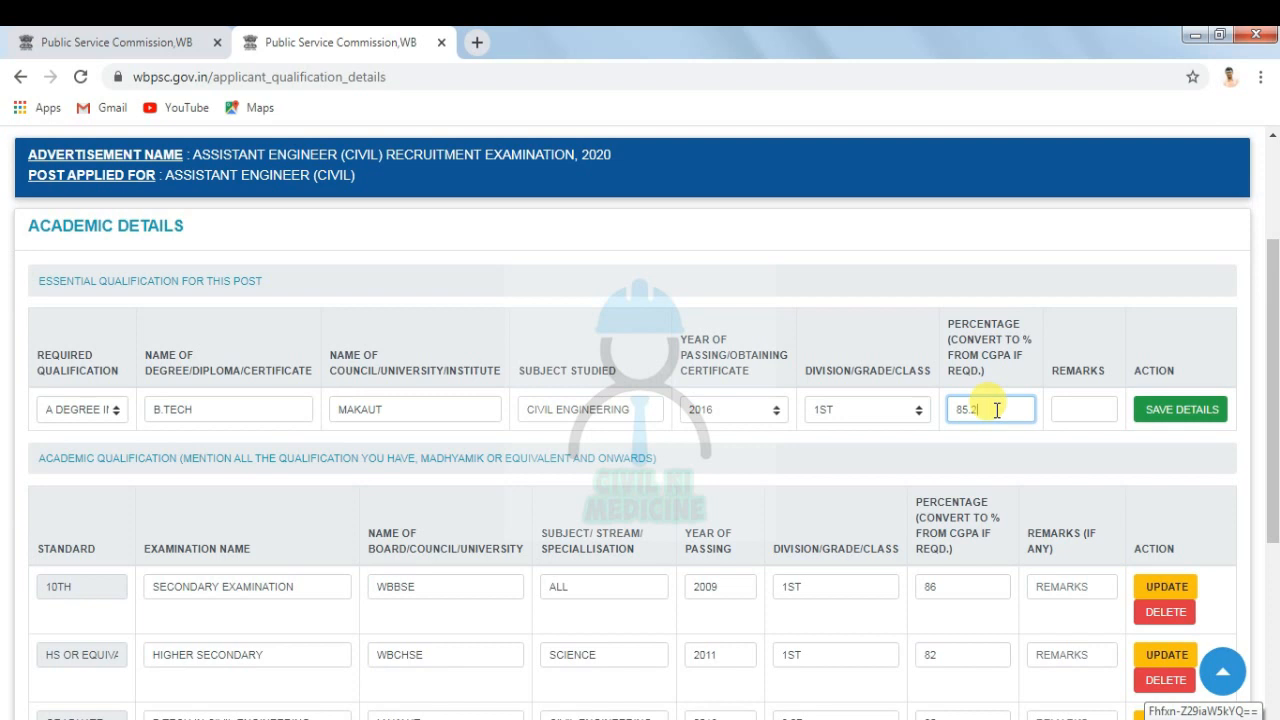
click(1070, 408)
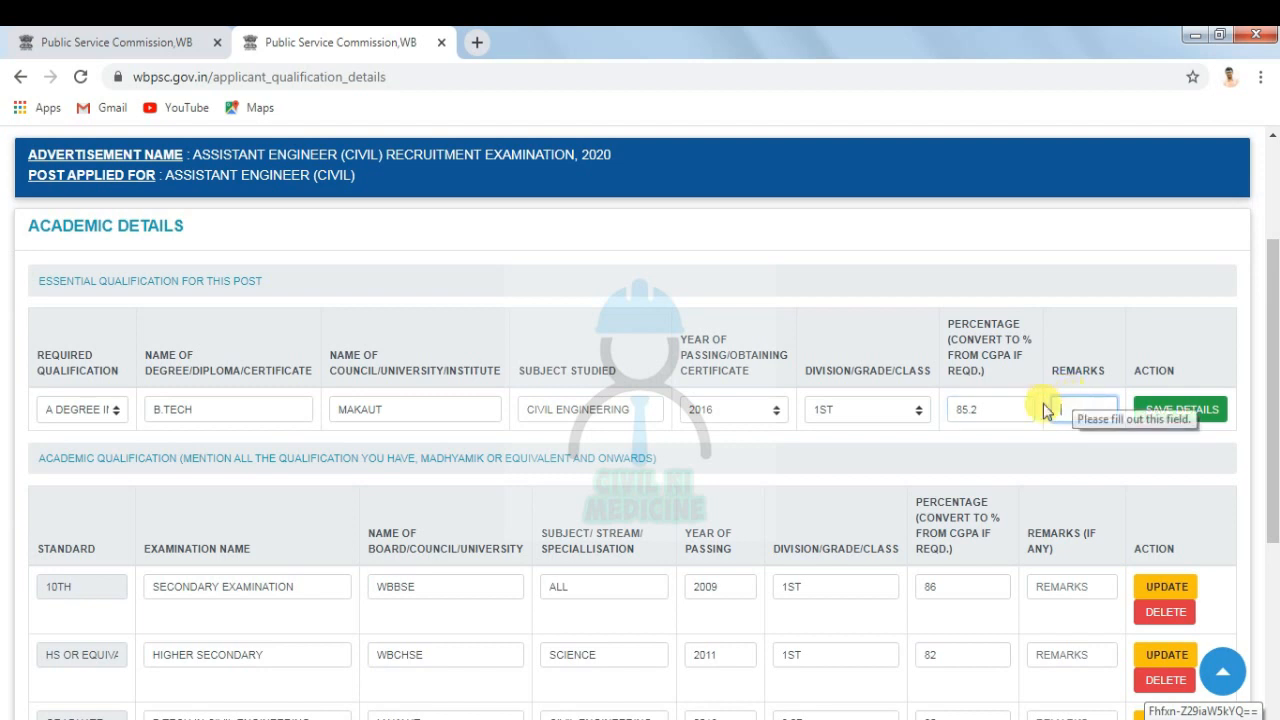
click(1163, 418)
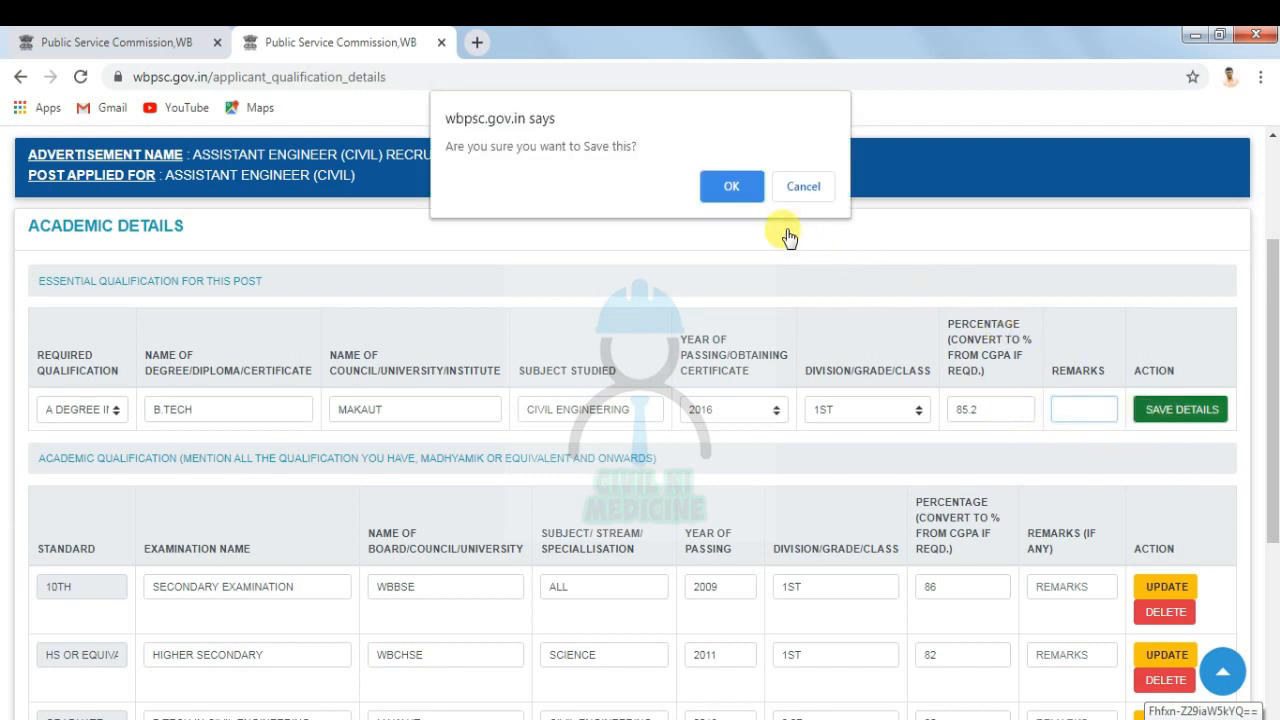
click(734, 187)
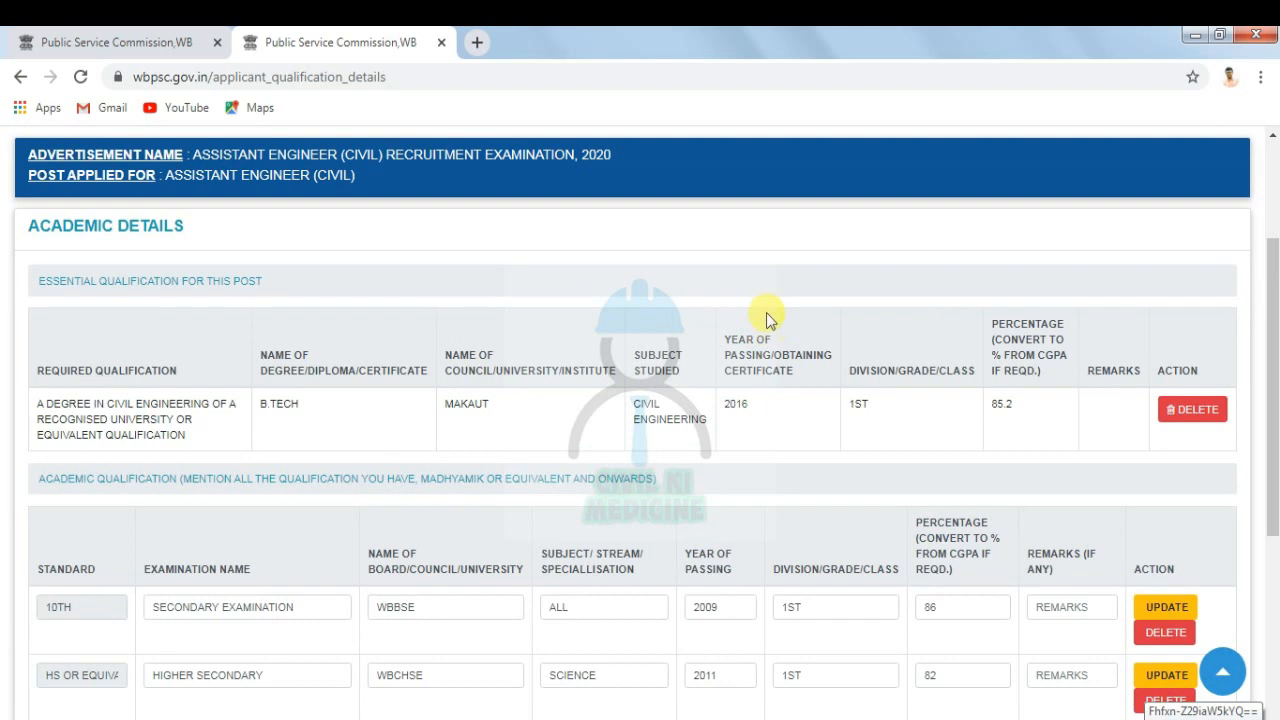
Step: Answer YES to the work or research experience question and start on the name of the post in the employment row
scroll(548, 432, down, 3)
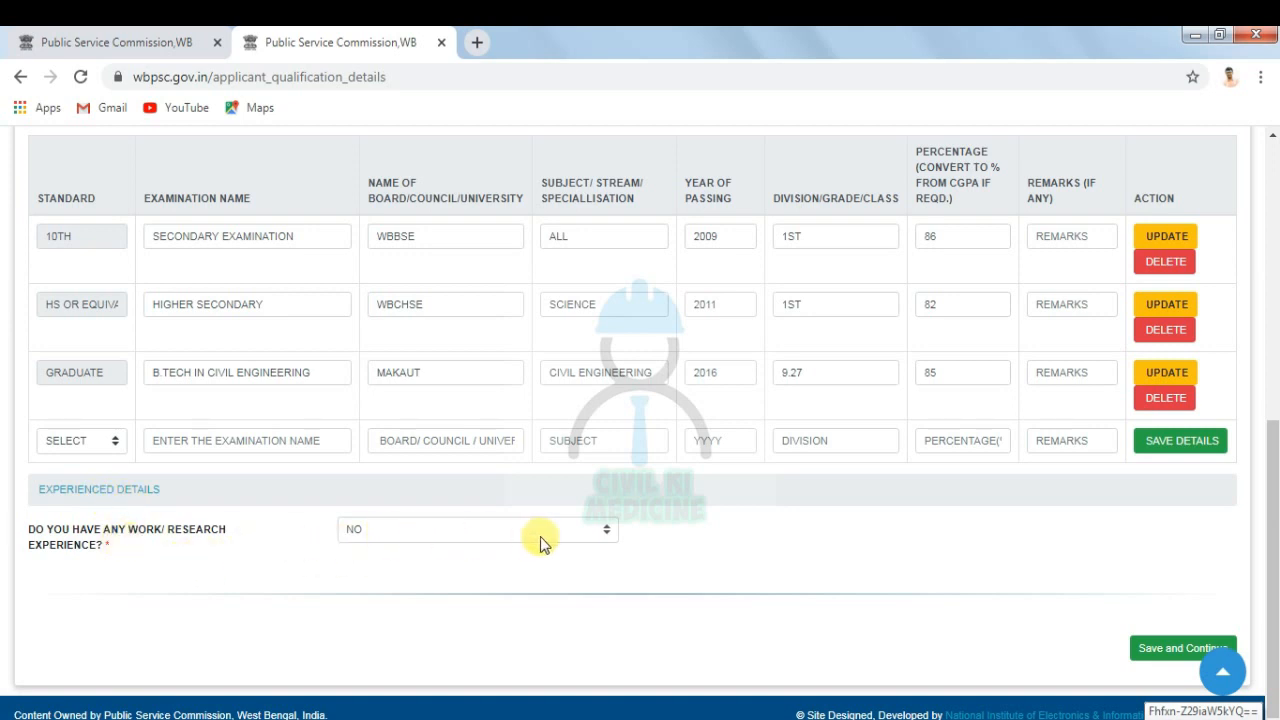
click(601, 532)
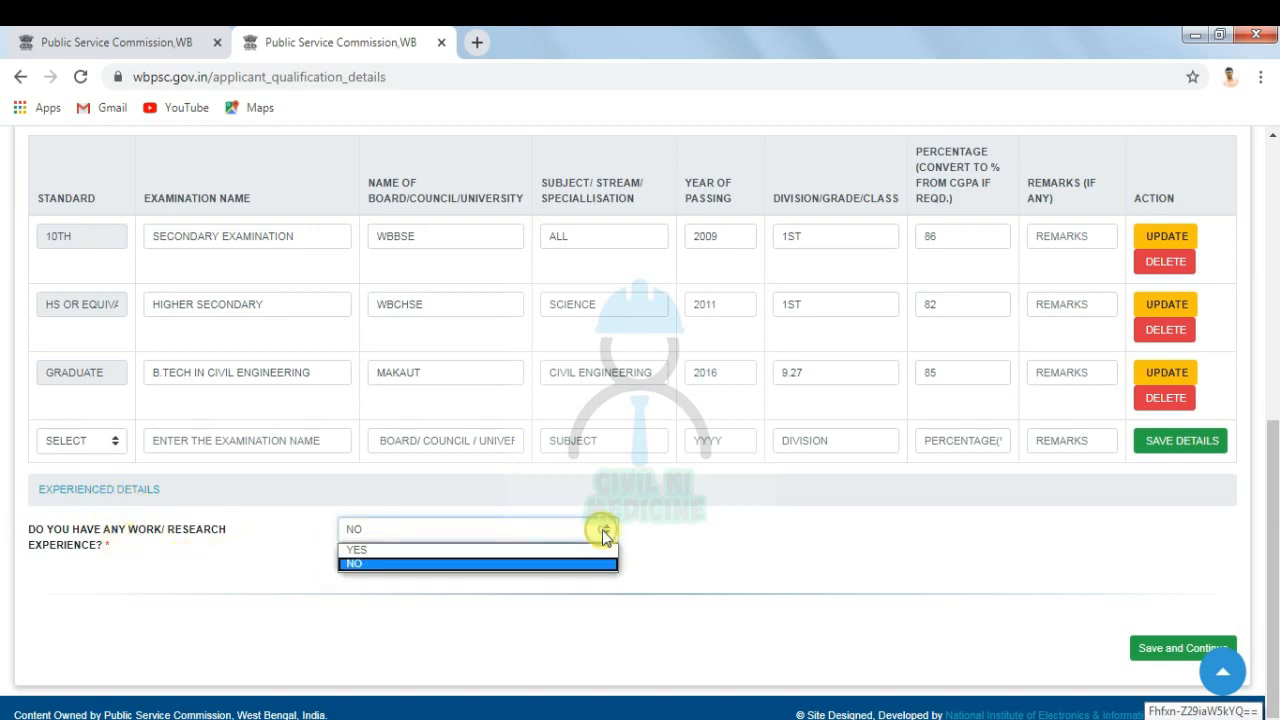
click(486, 551)
scroll(594, 510, down, 2)
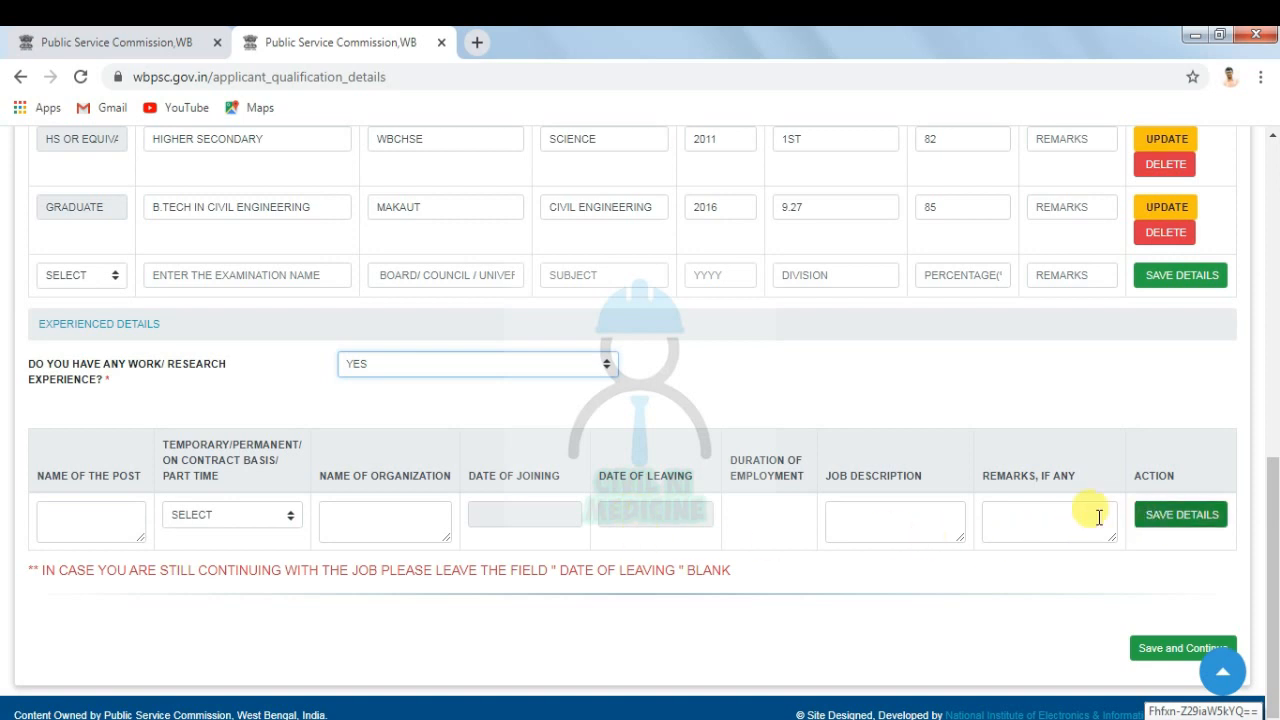
click(62, 521)
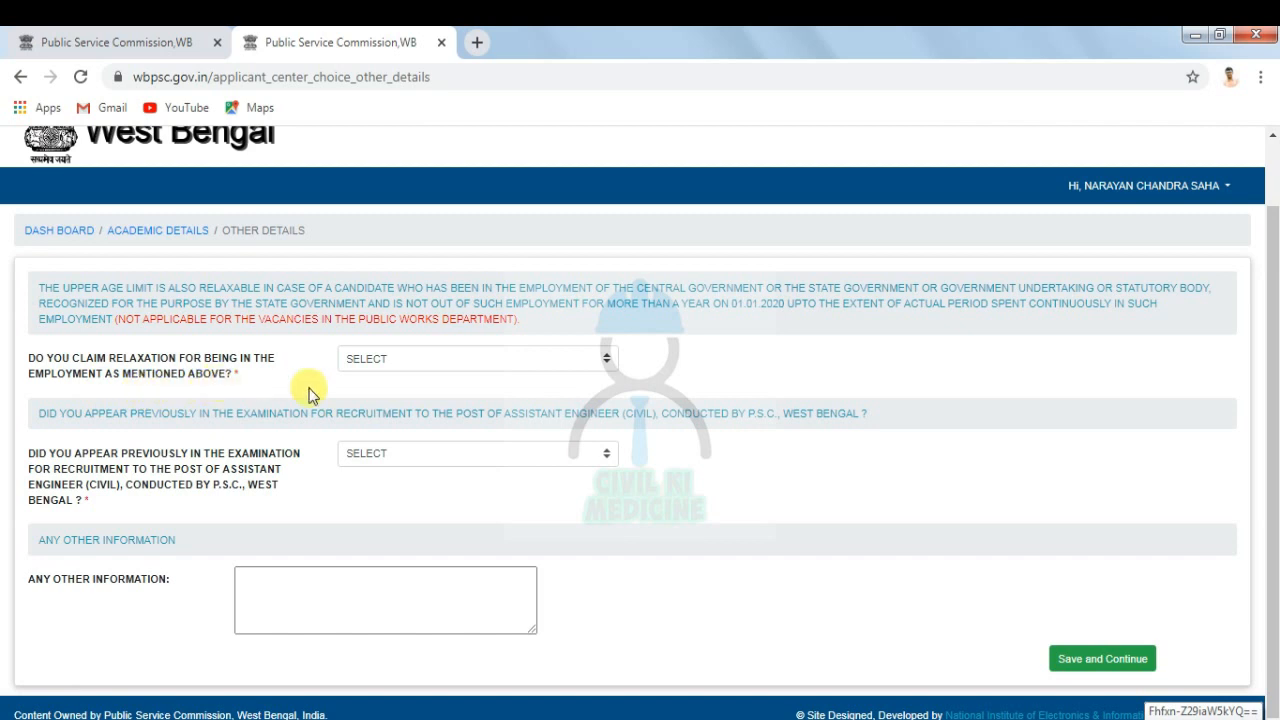
Step: Answer NO to claiming employment-based age relaxation and NO to having appeared previously in the Assistant Engineer (Civil) examination
click(606, 362)
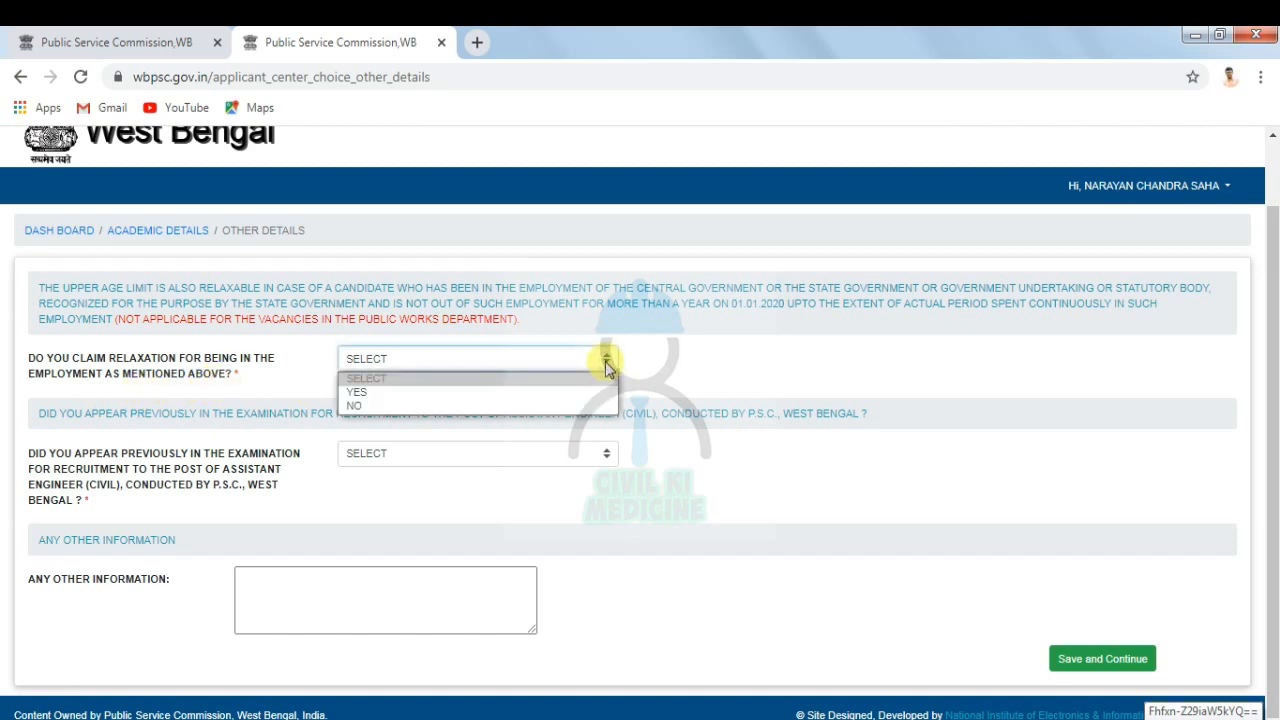
click(412, 404)
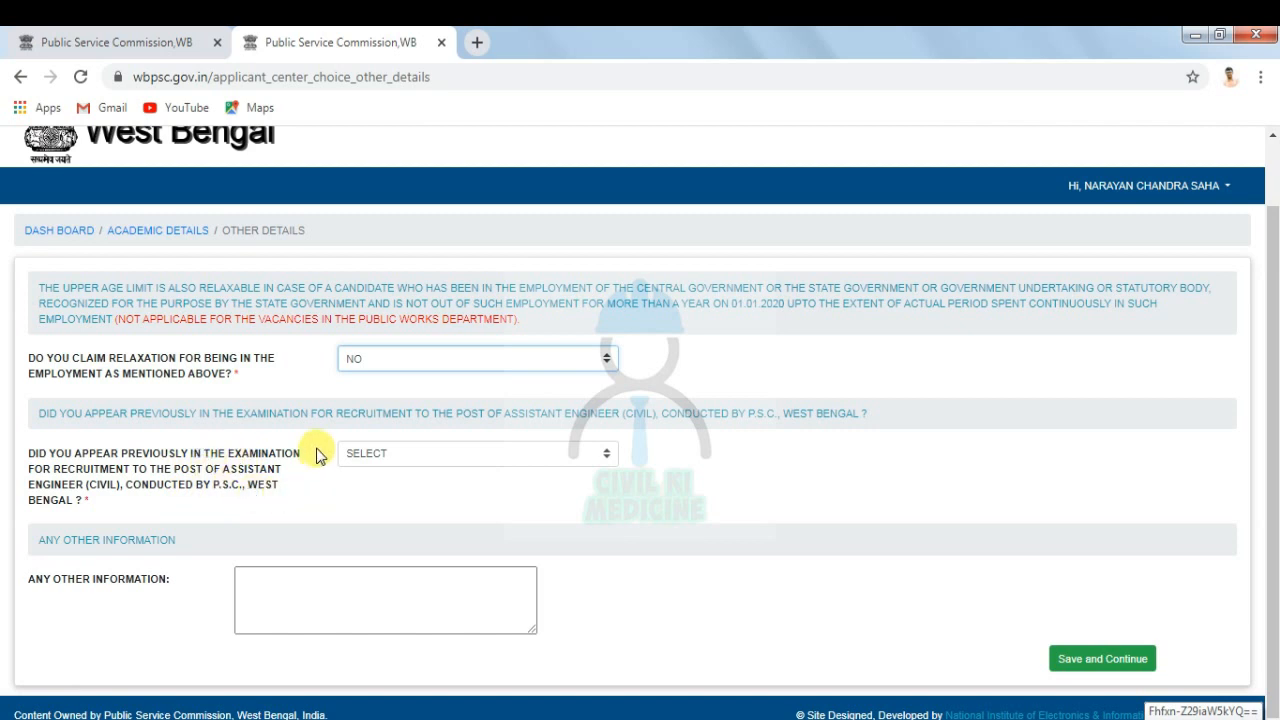
click(510, 460)
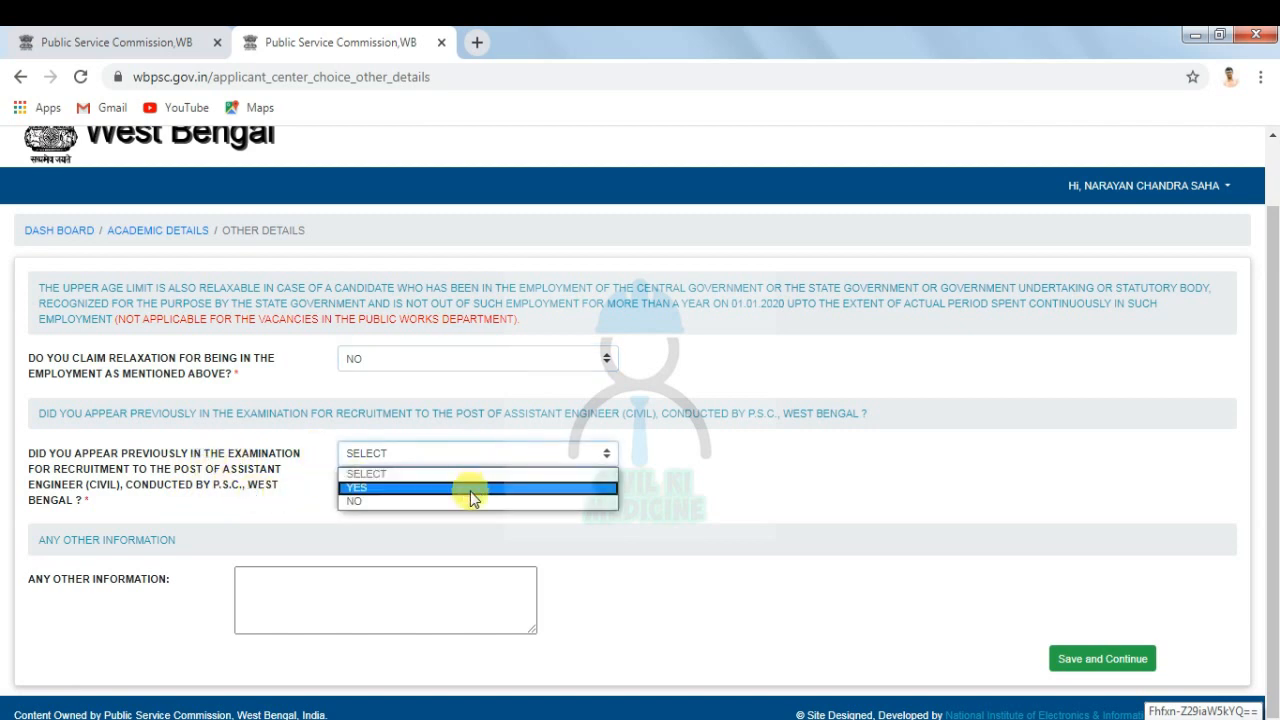
click(463, 501)
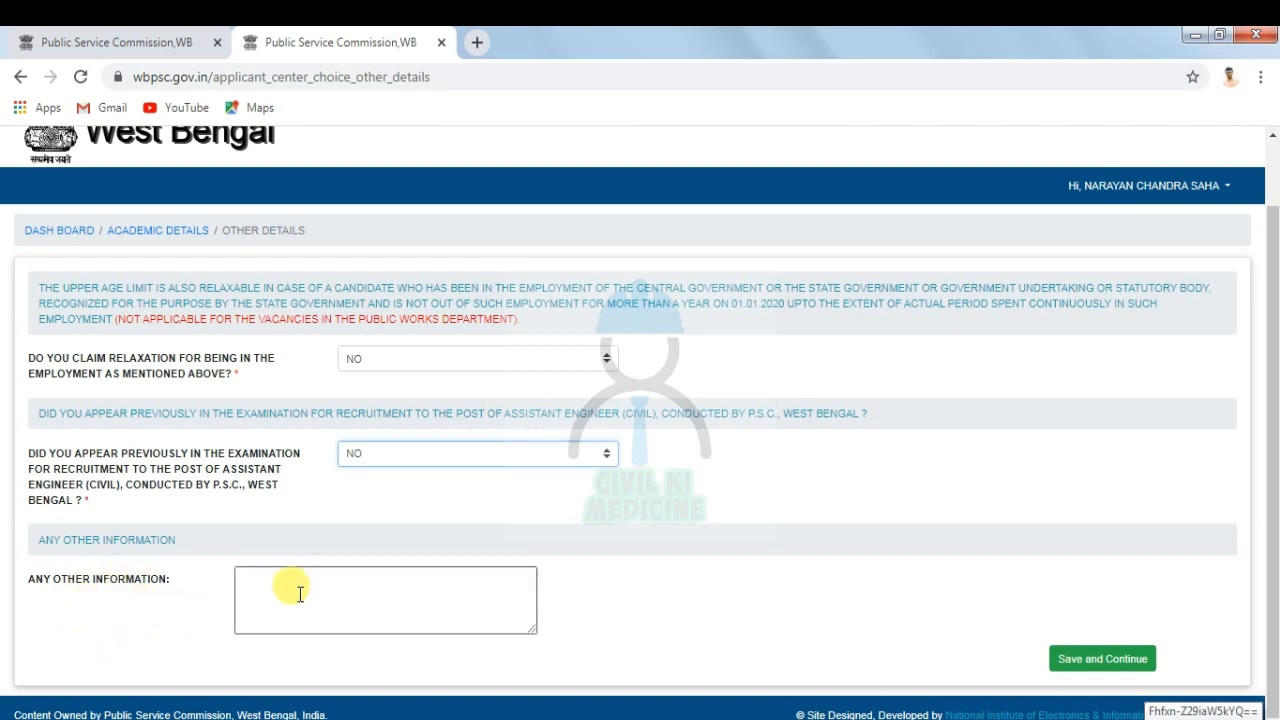
Step: Leave the any other information field blank, save the other details and continue to the application preview
click(250, 579)
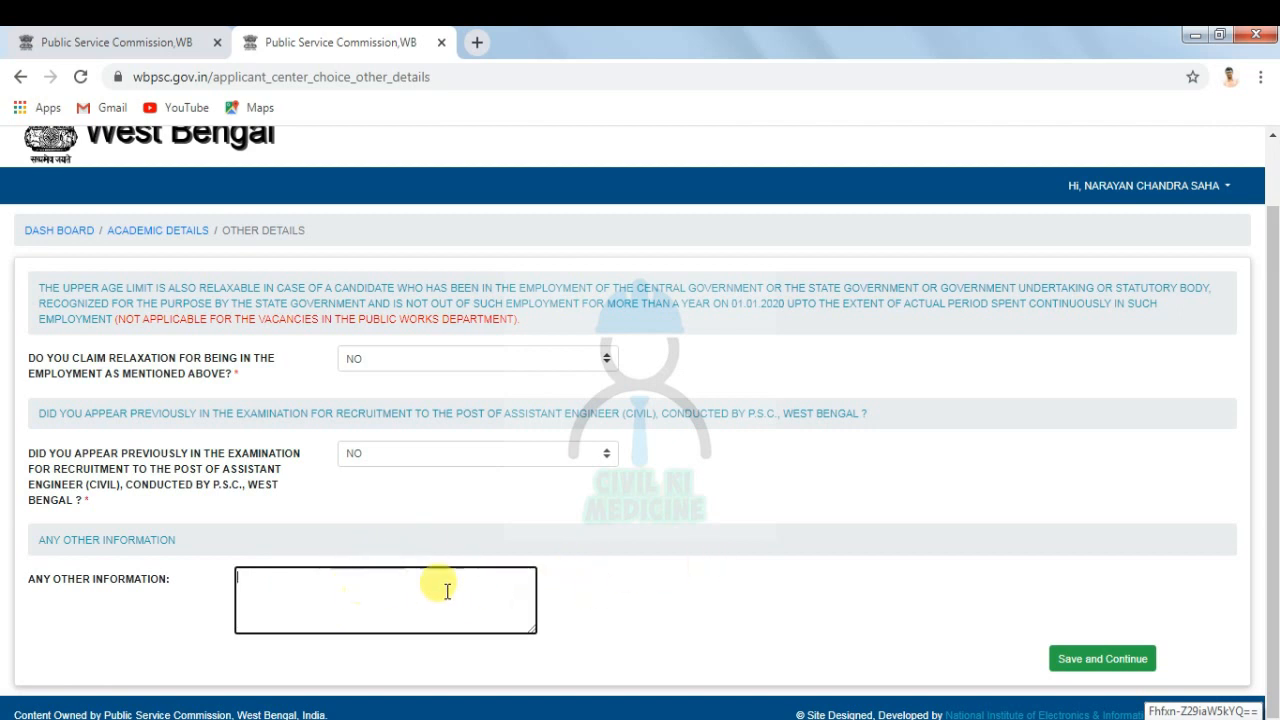
click(1073, 664)
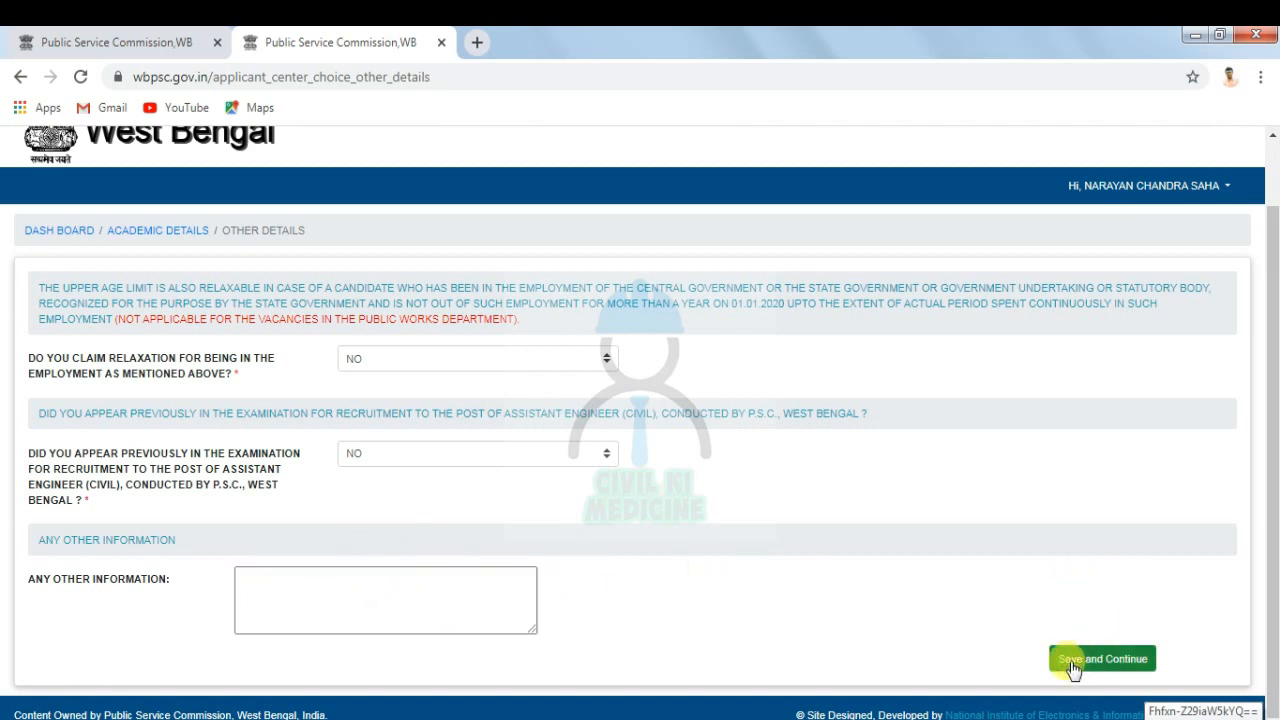
click(743, 187)
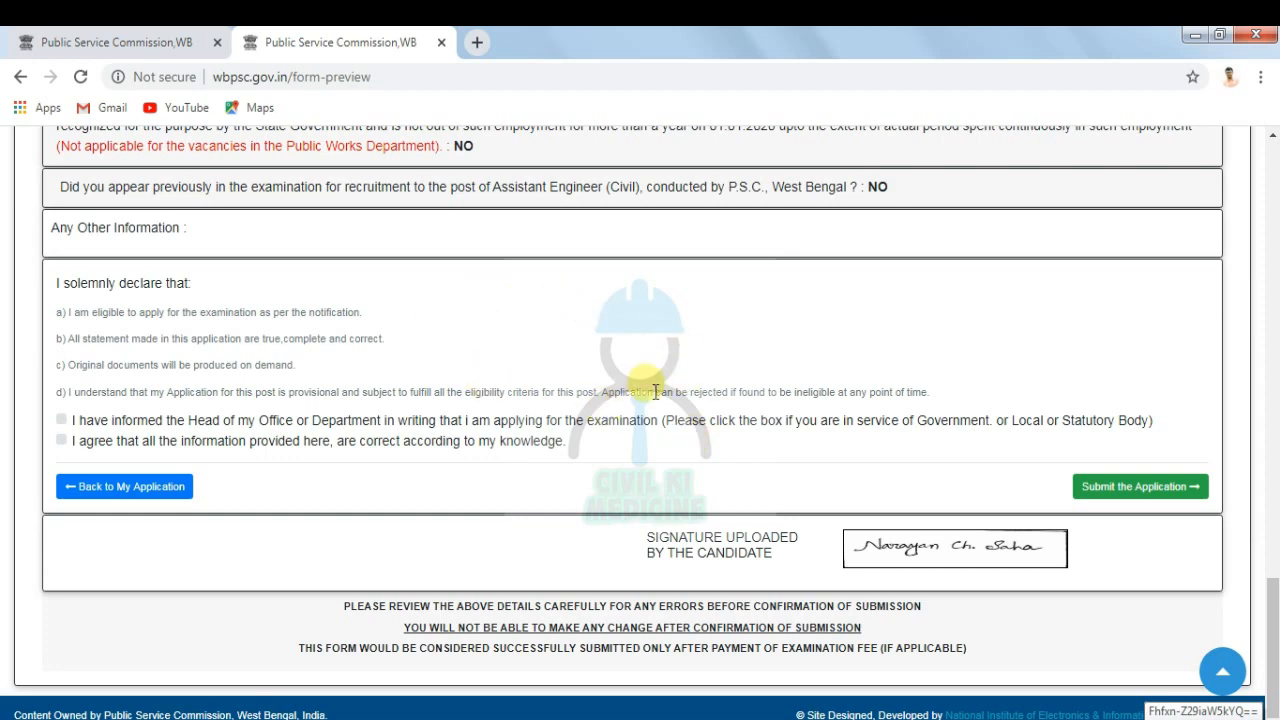
Step: Review the application preview and accept both declarations, on informing the Head of Office or Department and on the correctness of the information
scroll(645, 386, up, 20)
scroll(640, 374, down, 8)
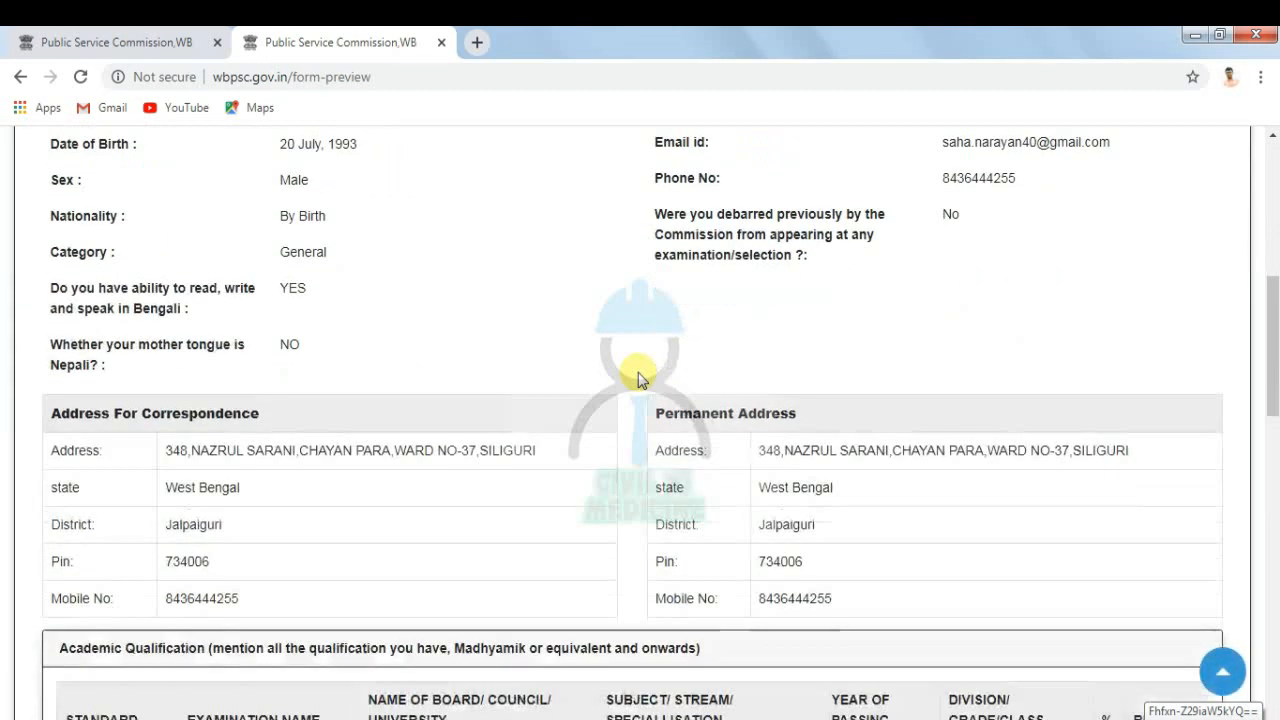
scroll(642, 377, up, 8)
scroll(640, 372, down, 20)
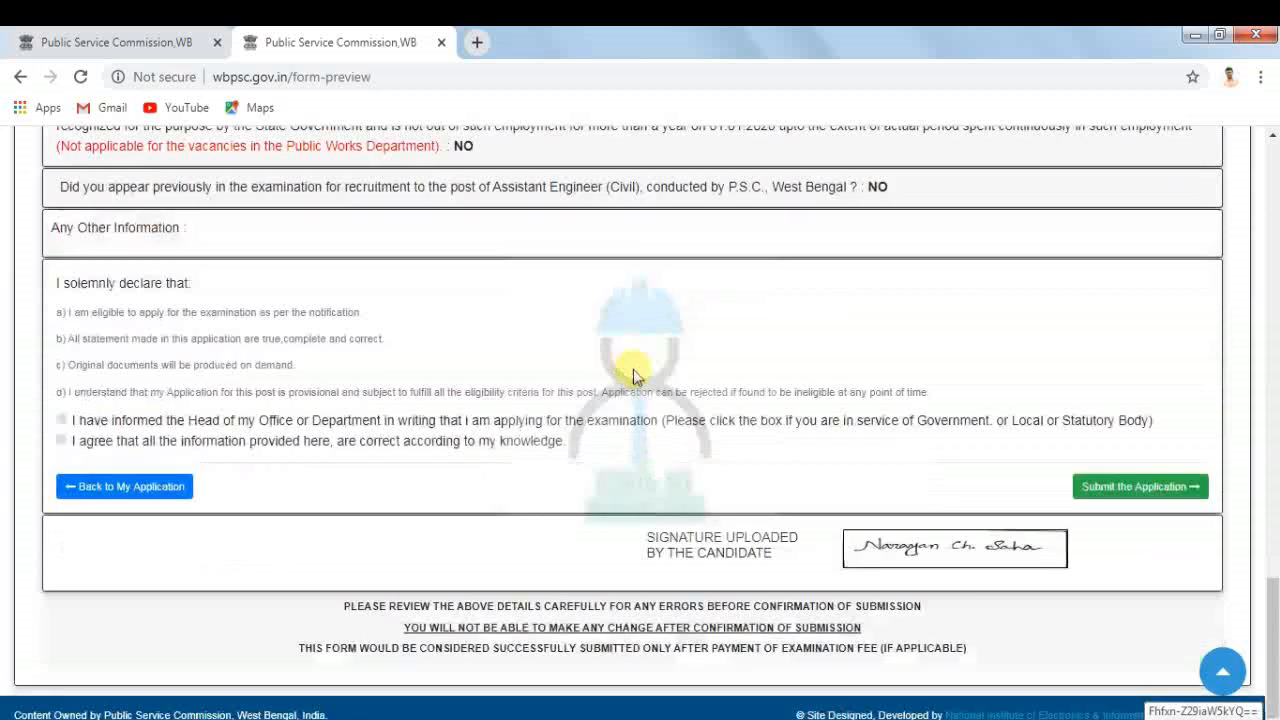
click(63, 442)
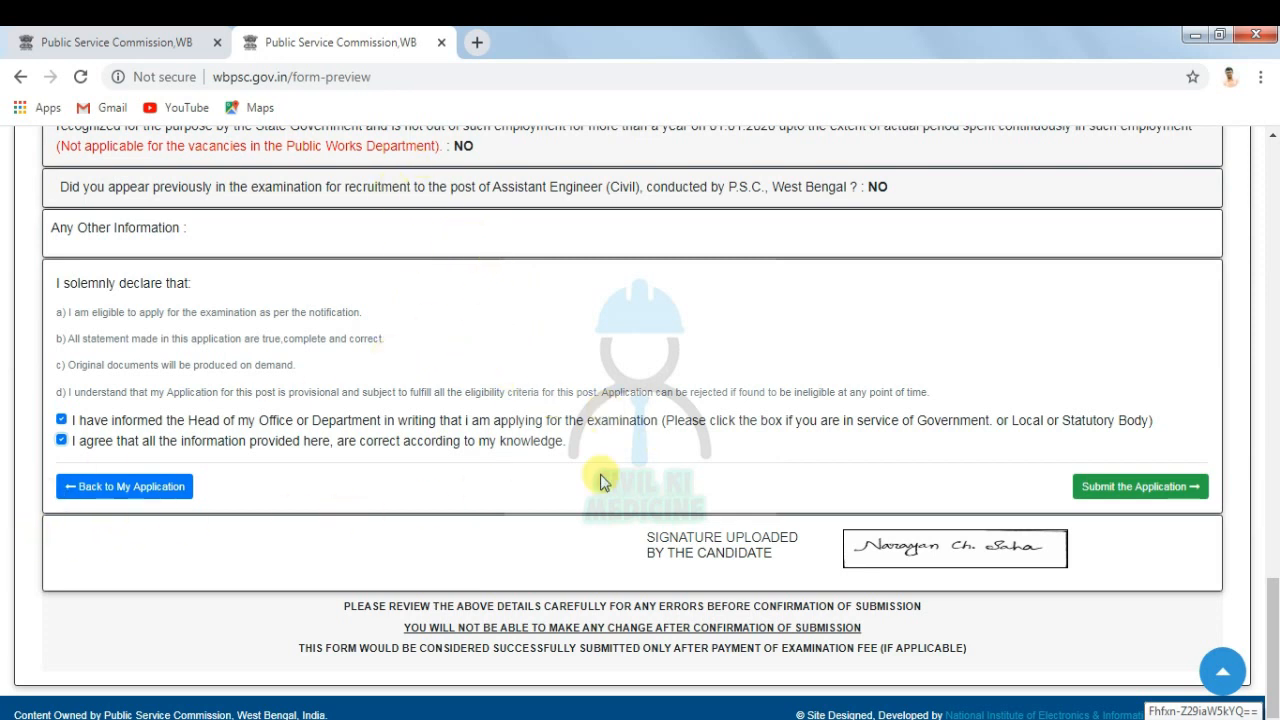
Step: Submit the application, confirm the final submission and view the fee payment details with the payment modes
click(1127, 490)
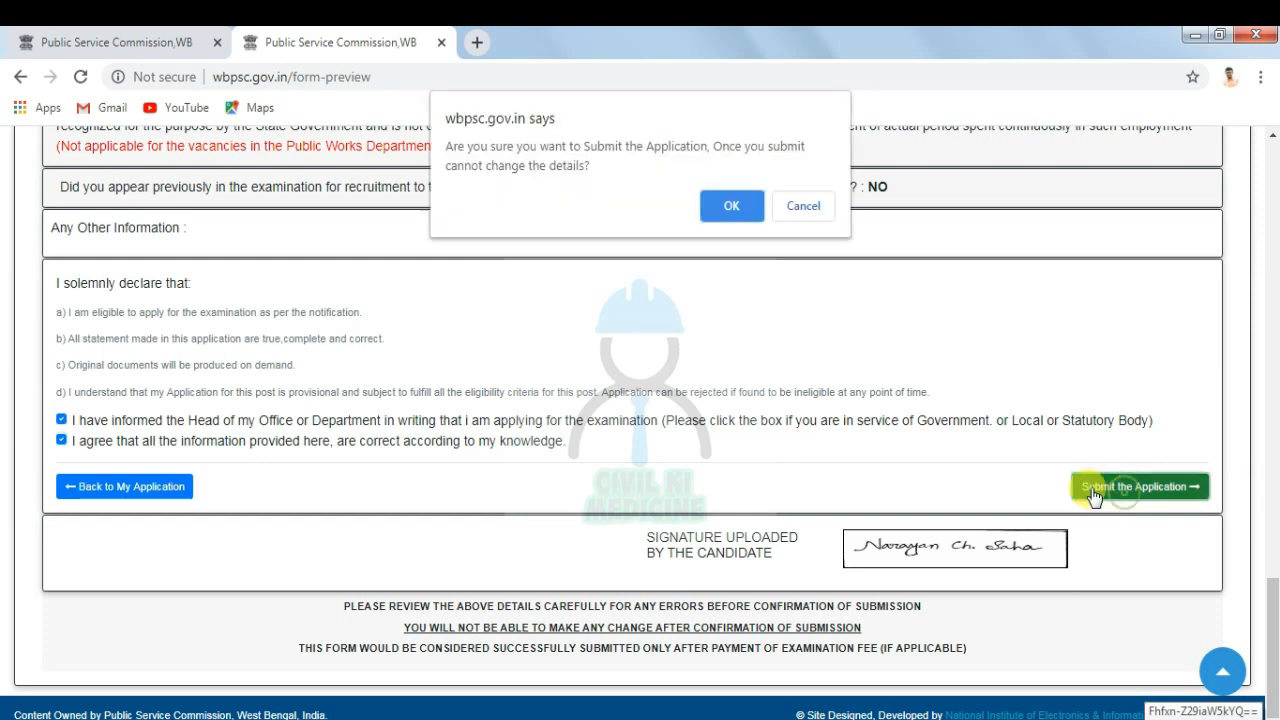
click(730, 216)
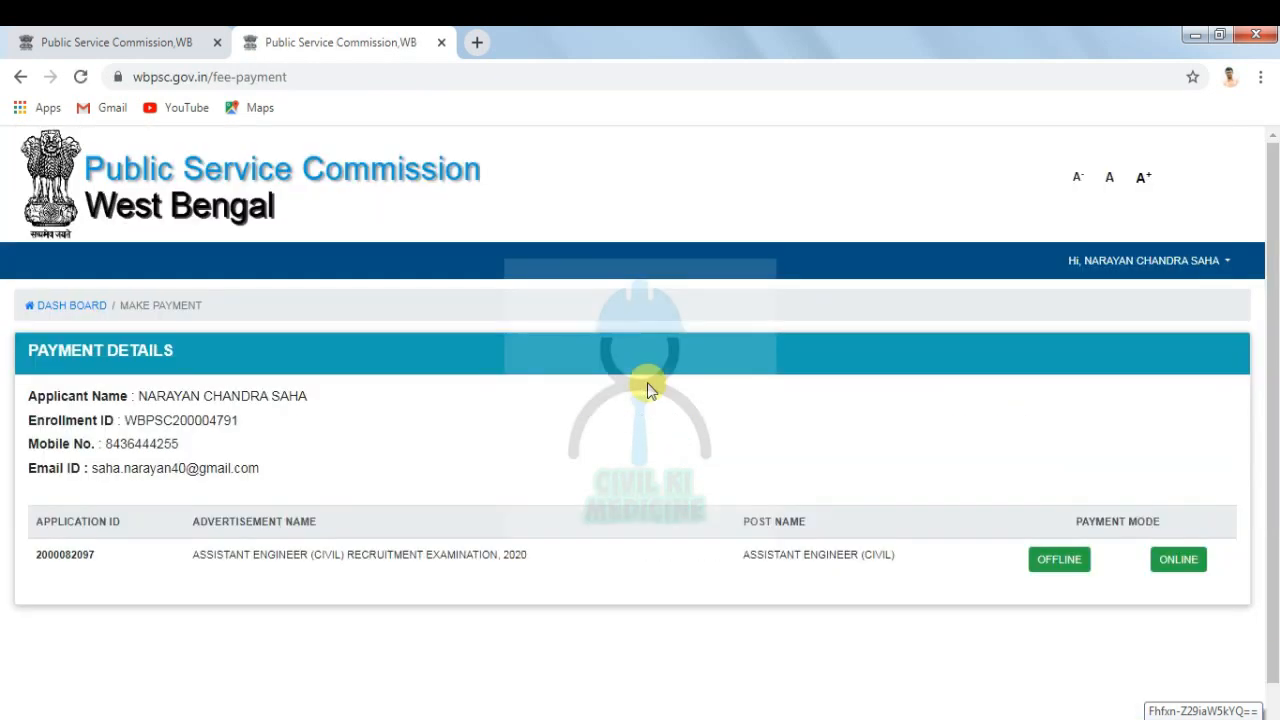
scroll(648, 385, down, 1)
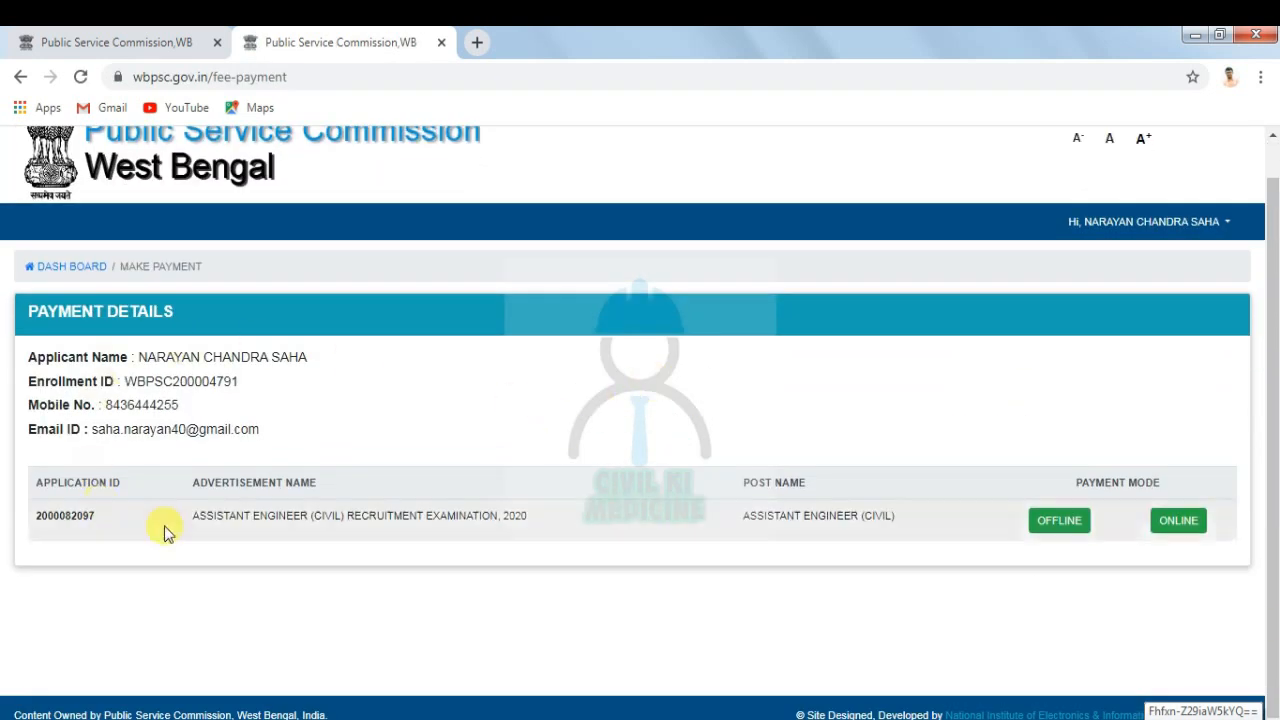